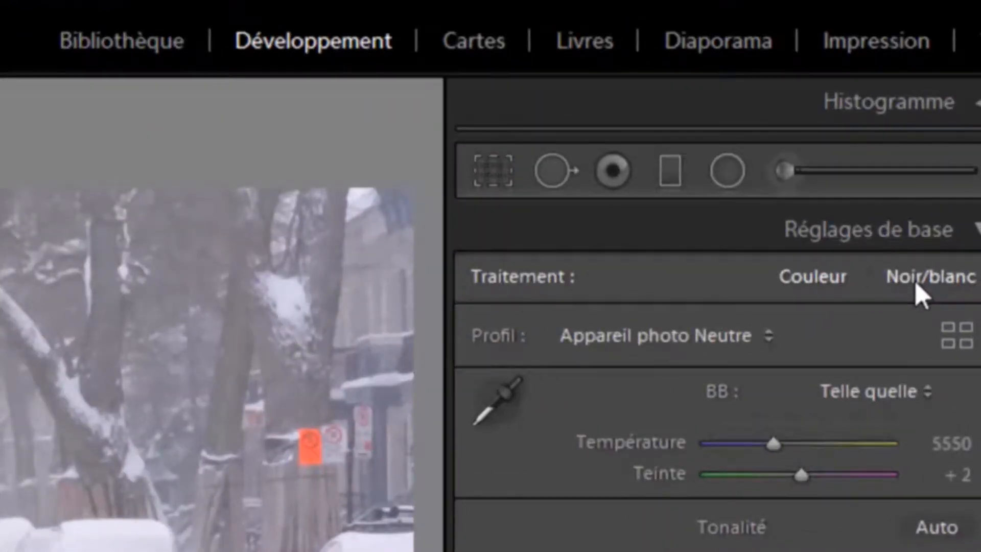
Step: Convert the photo to black and white and add three RVB tone curve points, lowering the deep shadows and slightly raising the highlights
click(915, 281)
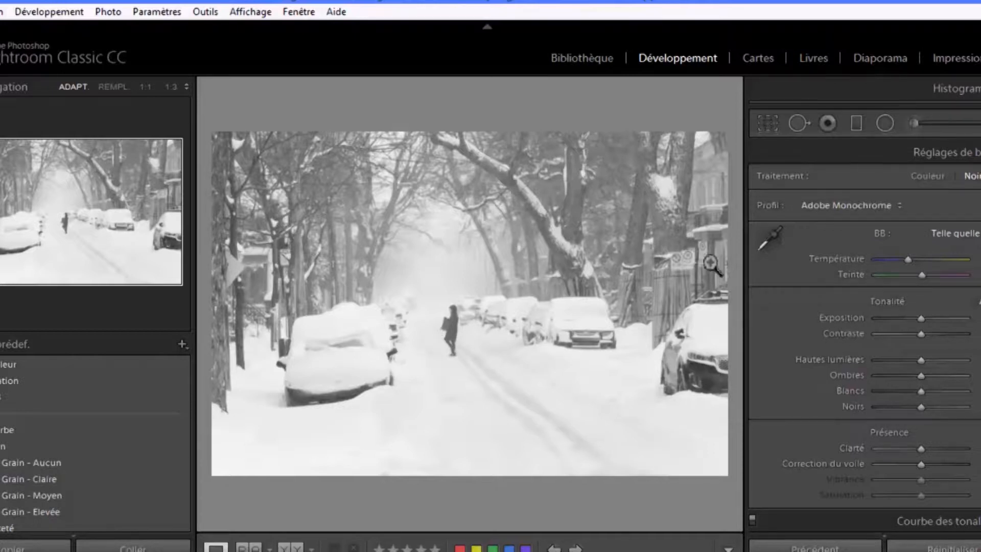
scroll(774, 294, down, 6)
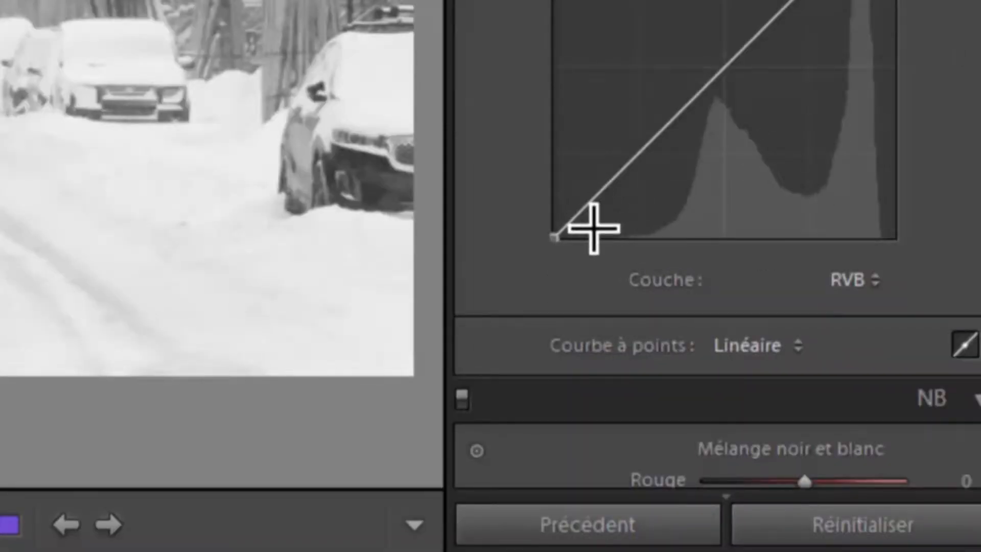
drag(582, 209, 583, 229)
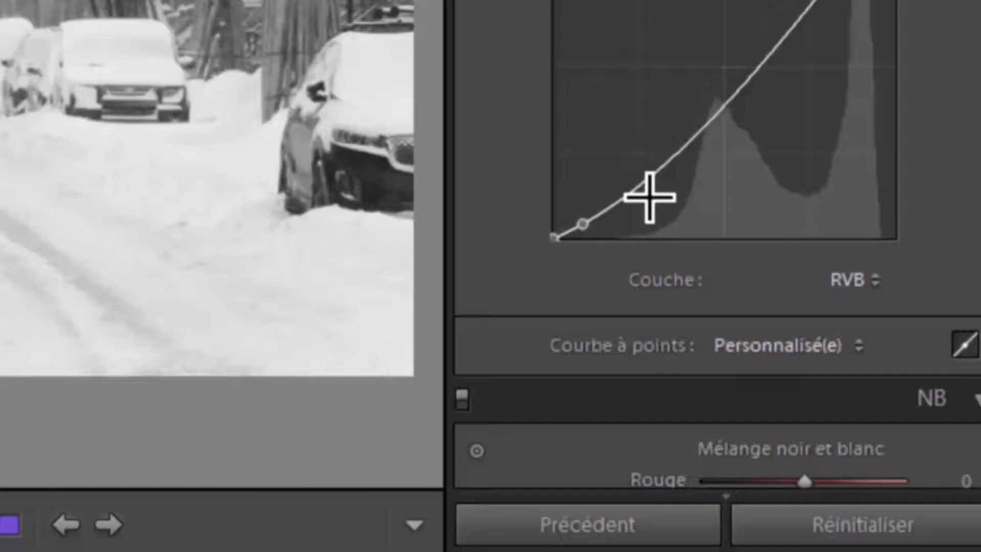
drag(639, 185, 640, 170)
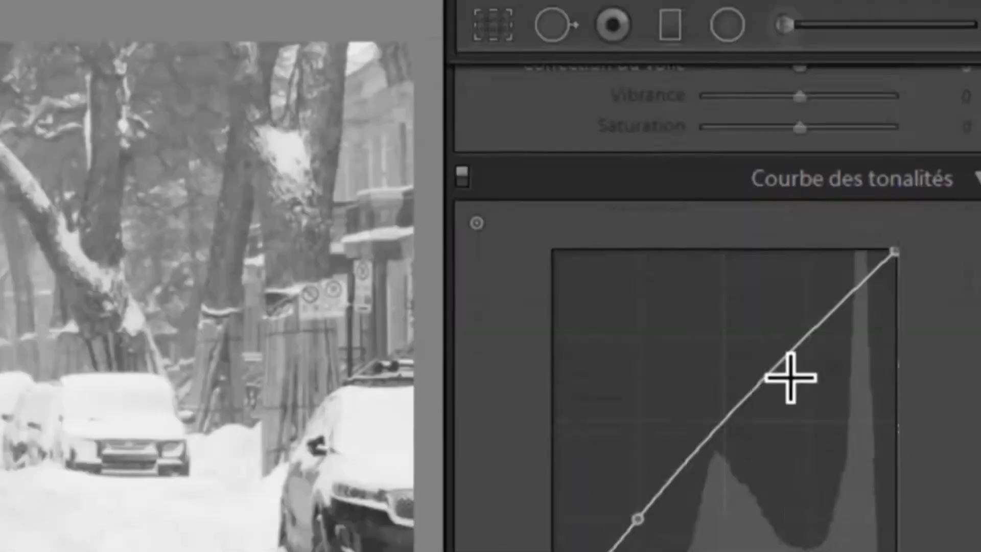
drag(778, 13, 777, 4)
drag(779, 283, 779, 272)
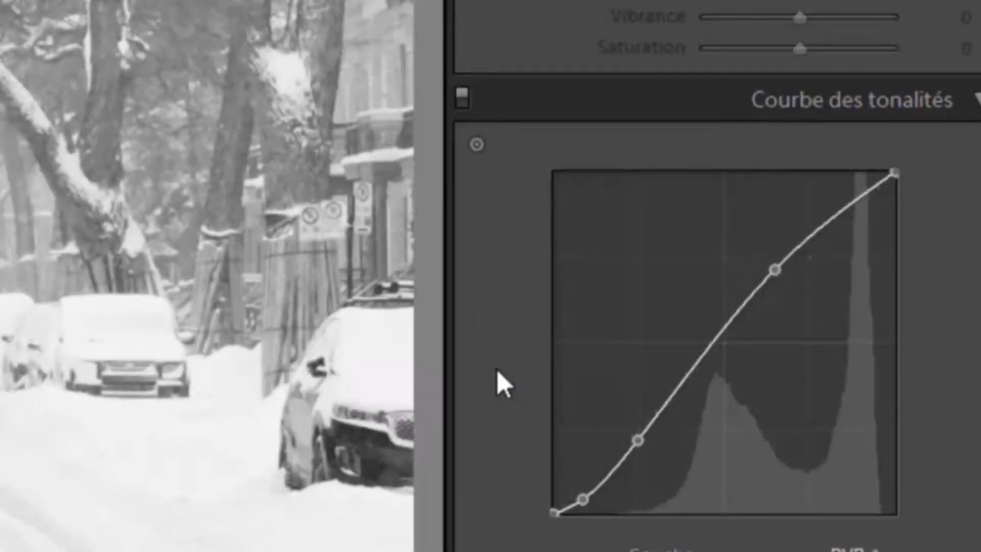
drag(586, 498, 588, 512)
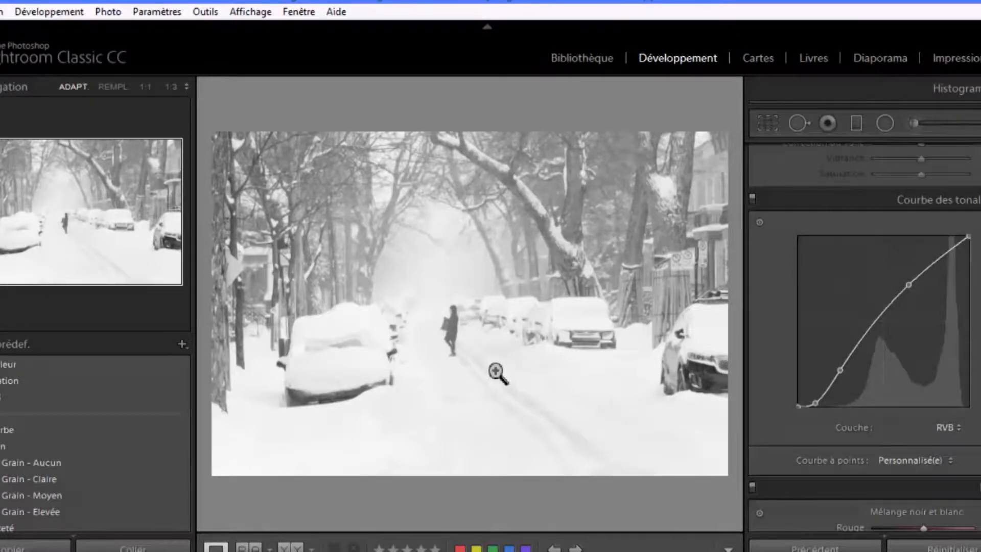
Step: Darken the whole photo by setting Exposition to -0,90 in the basic adjustments
scroll(797, 316, up, 5)
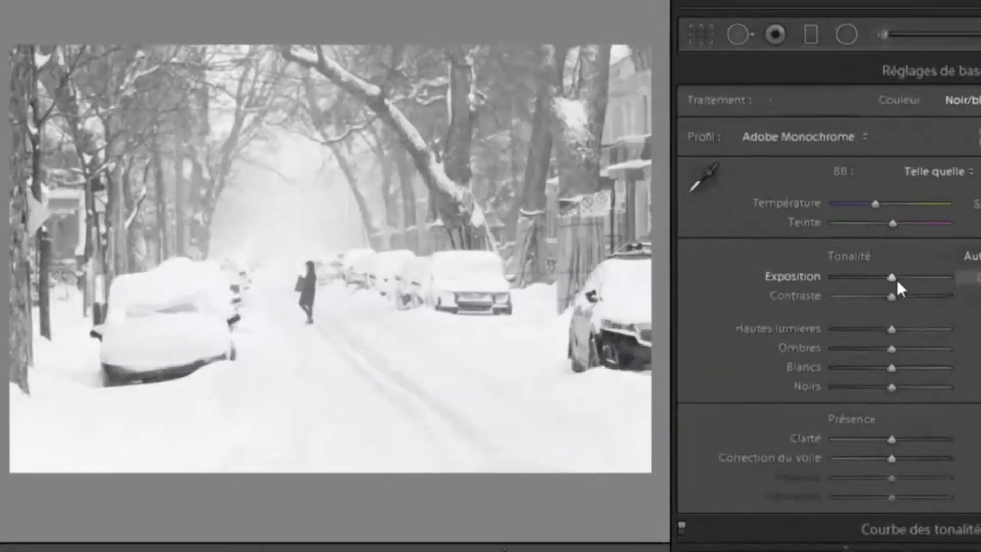
key(Down)
key(Down)
key(Down)
key(Down)
key(Down)
key(Down)
key(Down)
key(Down)
key(Down)
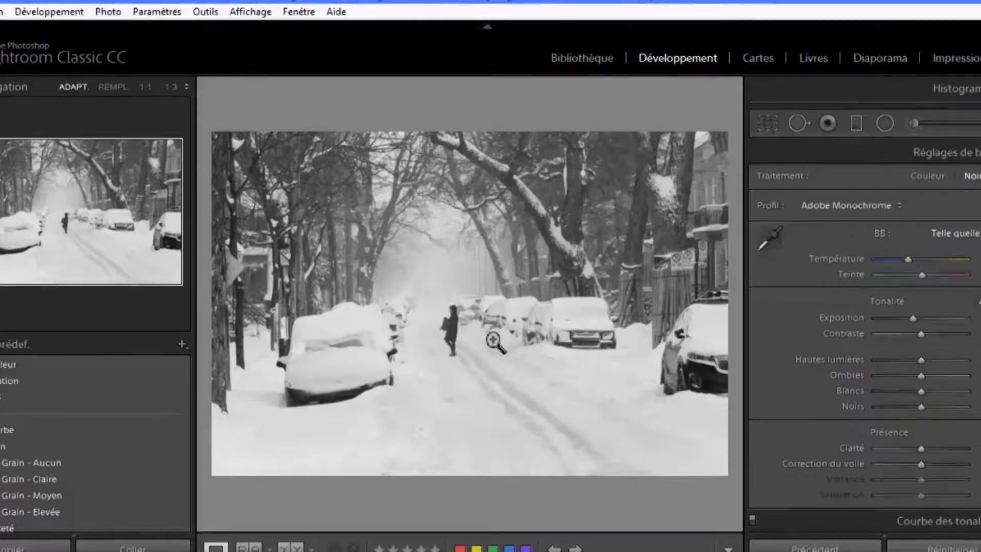
Step: Deepen the darkest tones of the photo by setting Noirs to -40
scroll(818, 362, down, 5)
scroll(800, 364, up, 2)
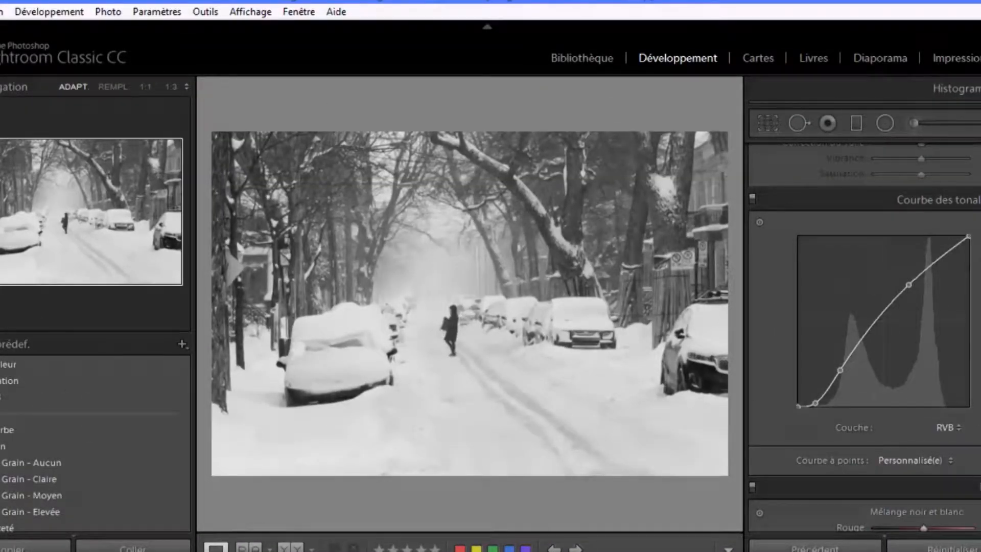
scroll(864, 317, up, 6)
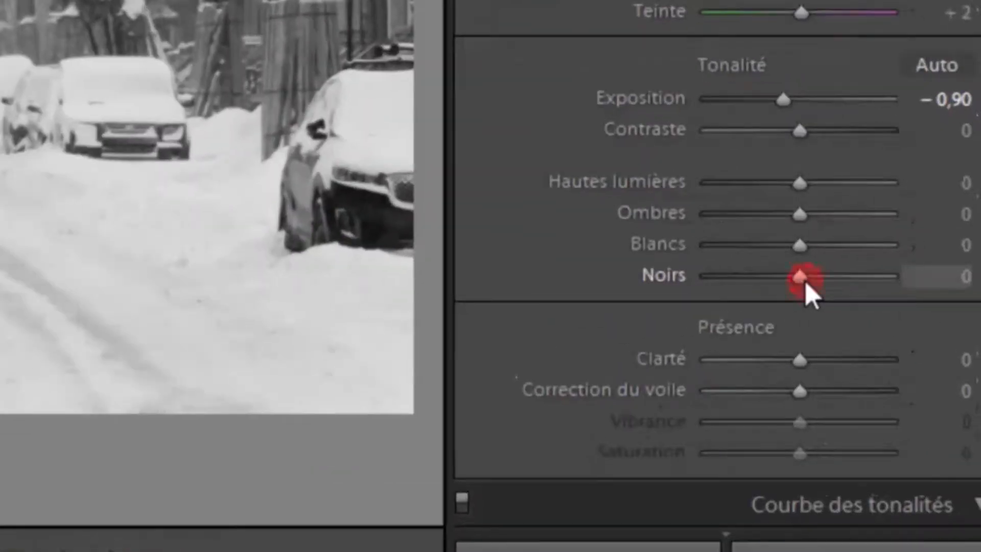
key(Down)
key(Down)
key(Down)
key(Down)
key(Down)
key(Down)
key(Down)
key(Down)
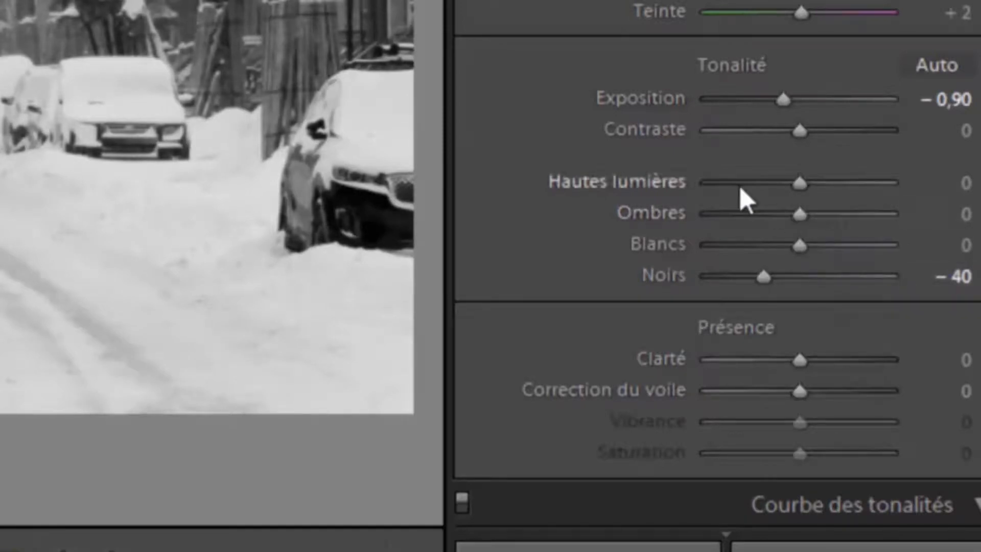
Step: Lighten the shadow areas of the photo by setting Ombres to +40
click(803, 220)
key(Up)
key(Up)
key(Up)
key(Up)
key(Up)
key(Up)
key(Up)
key(Up)
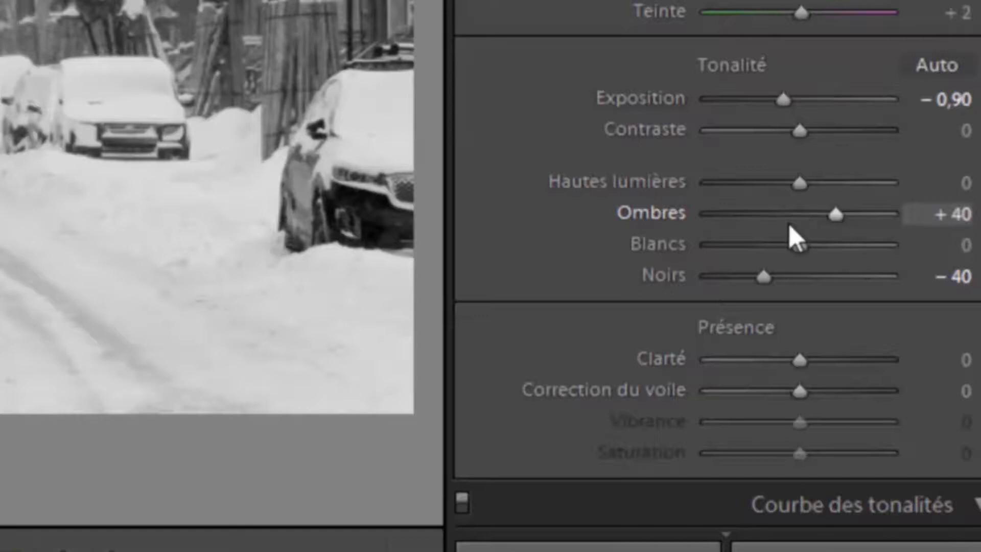
Step: Brighten the whitest tones of the photo by setting Blancs to +40
click(802, 246)
key(Up)
key(Up)
key(Up)
key(Up)
key(Up)
key(Up)
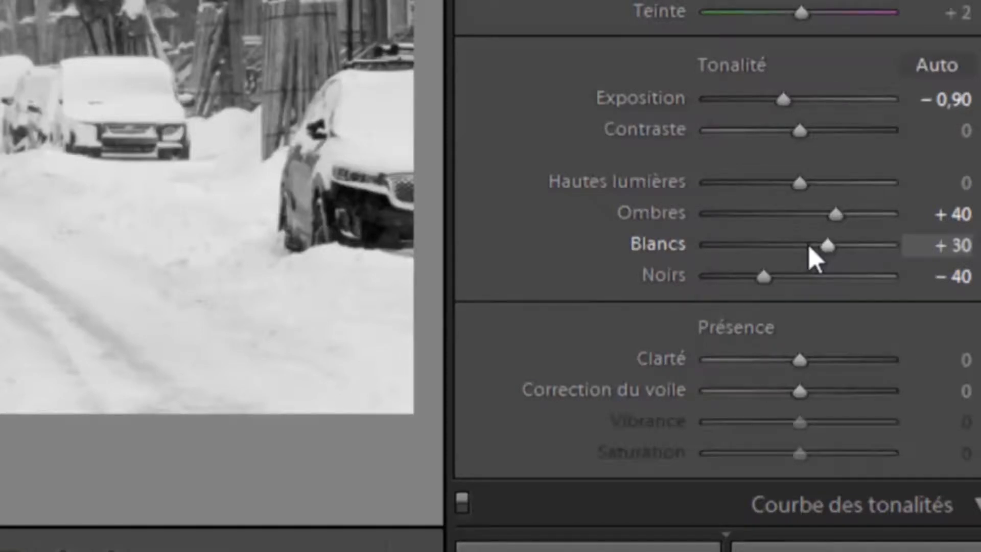
key(Up)
key(Up)
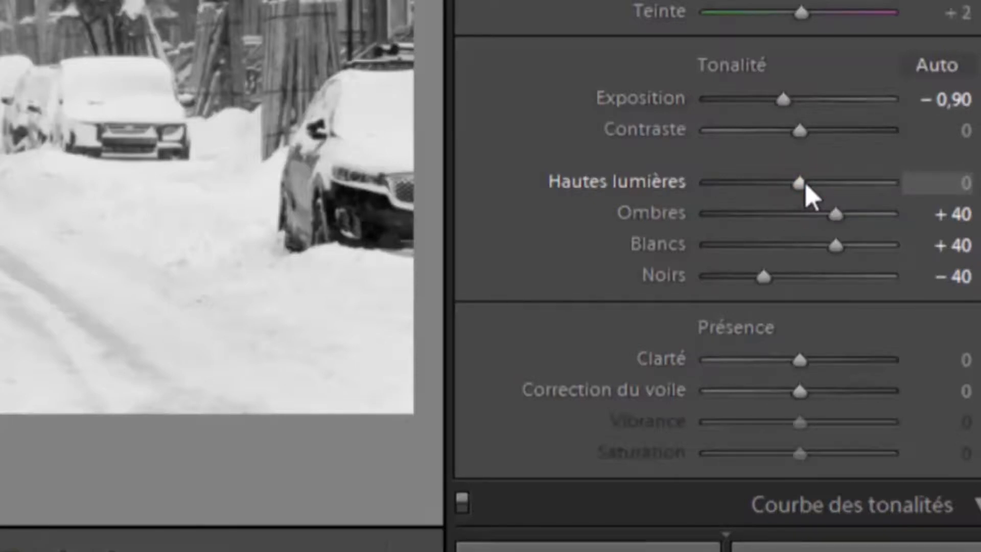
Step: Recover detail in the bright snow by setting Hautes lumières to -70
key(Down)
key(Down)
key(Down)
key(Down)
key(Down)
key(Down)
key(Down)
key(Down)
key(Down)
key(Down)
key(Down)
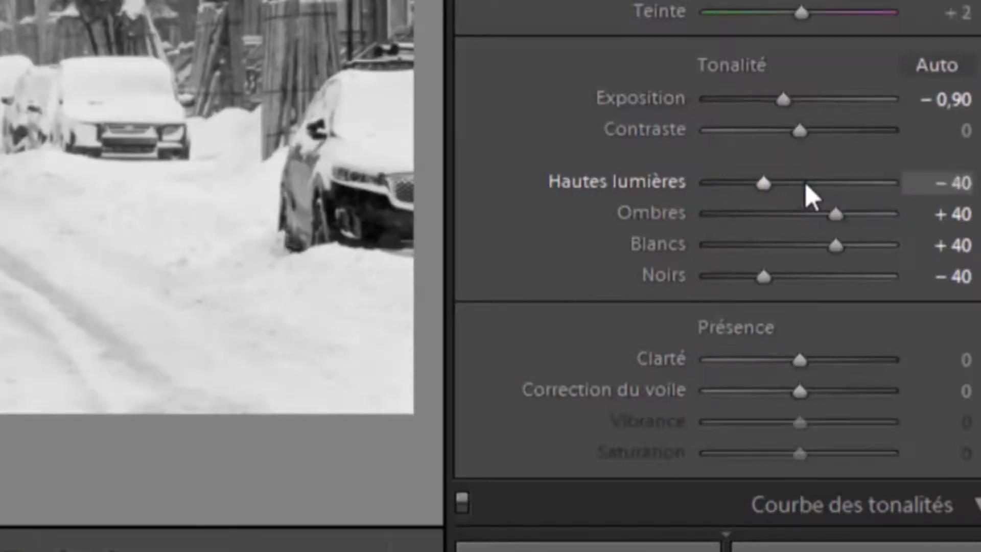
key(Down)
key(Down)
key(Down)
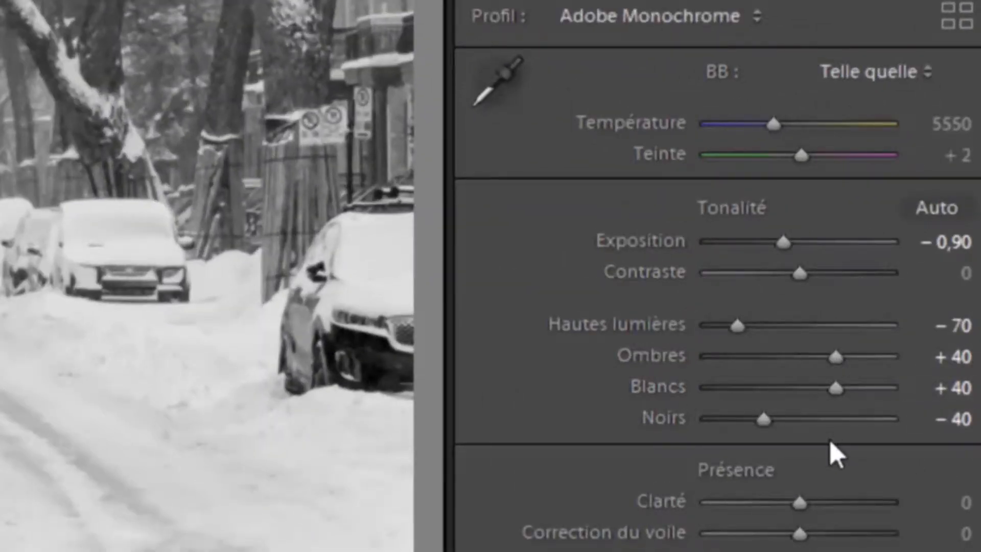
Step: Raise the existing highlights point of the RVB tone curve further to brighten the light tones
scroll(830, 440, down, 10)
scroll(830, 440, up, 4)
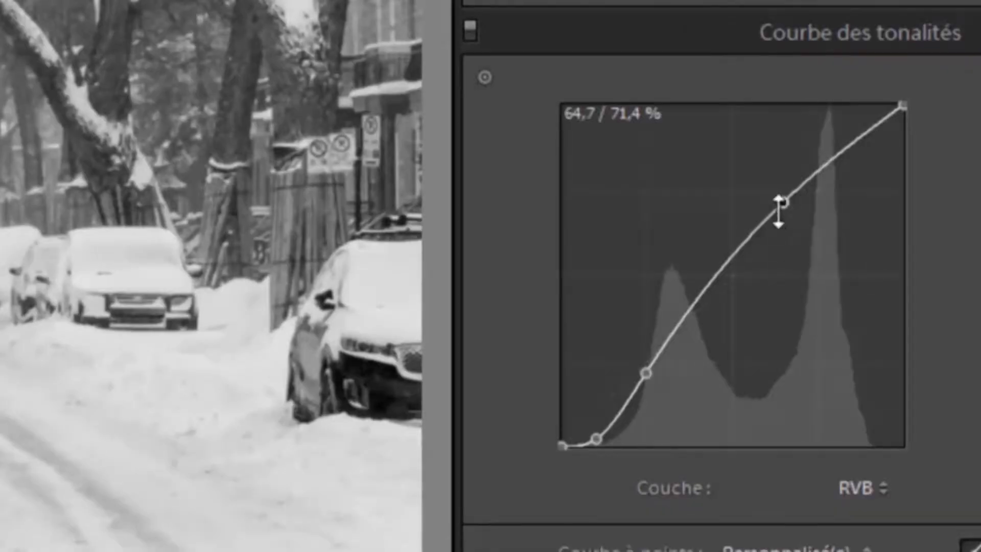
drag(789, 204, 786, 184)
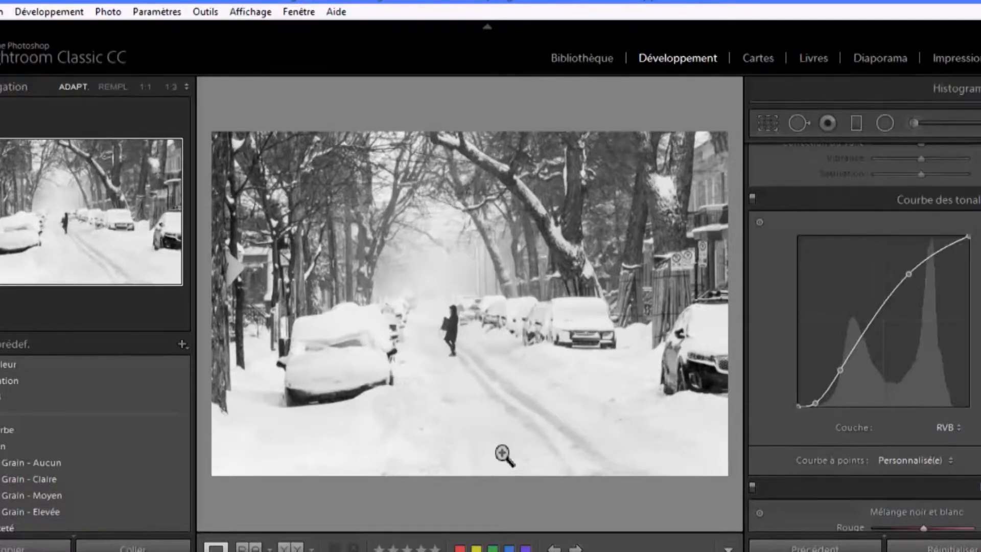
Step: Strengthen the difference between light and dark tones by setting Contraste to +25
scroll(779, 317, up, 5)
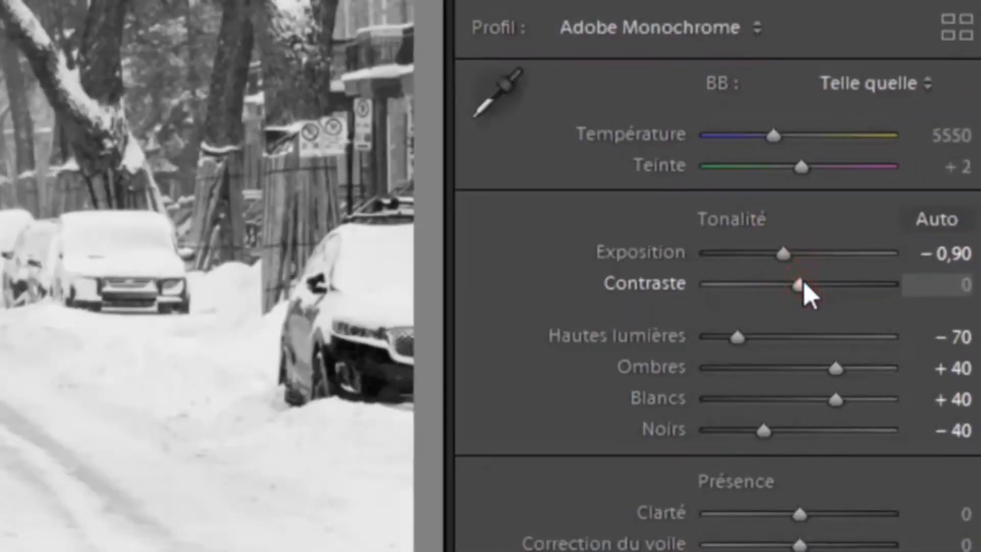
key(shift+Up)
key(Up)
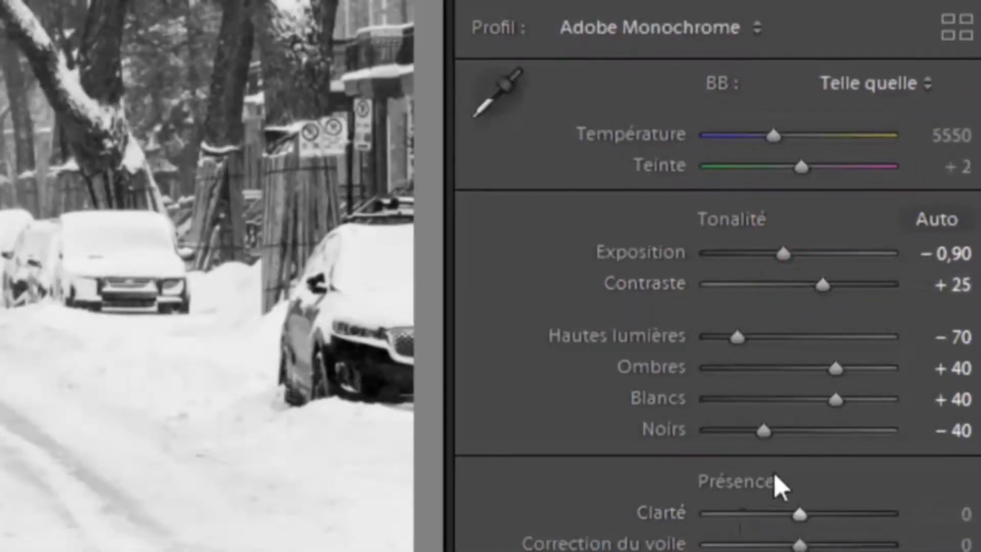
Step: Tone down the bright snow by setting Blancs to +25 and Hautes lumières to -85
click(841, 401)
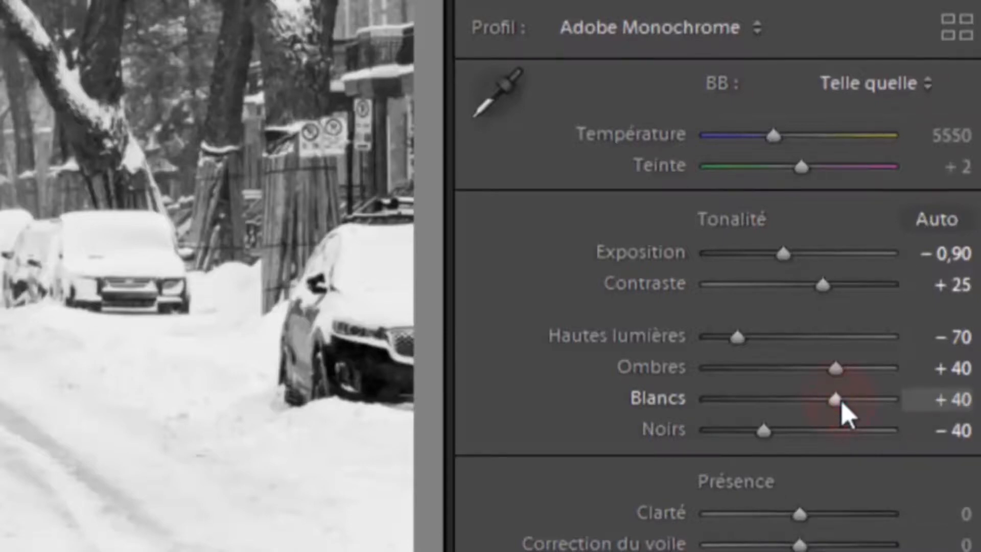
key(Down)
key(Down)
key(Down)
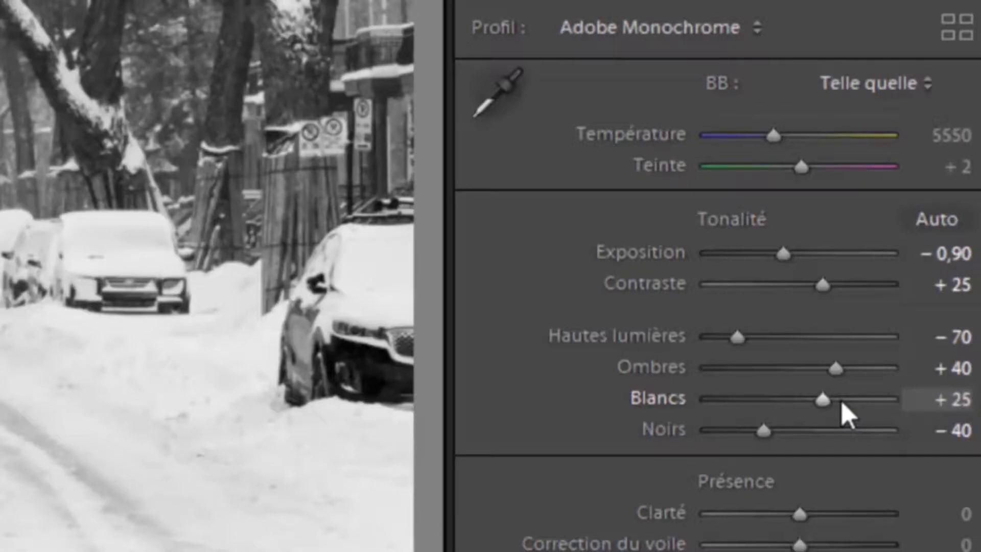
click(743, 337)
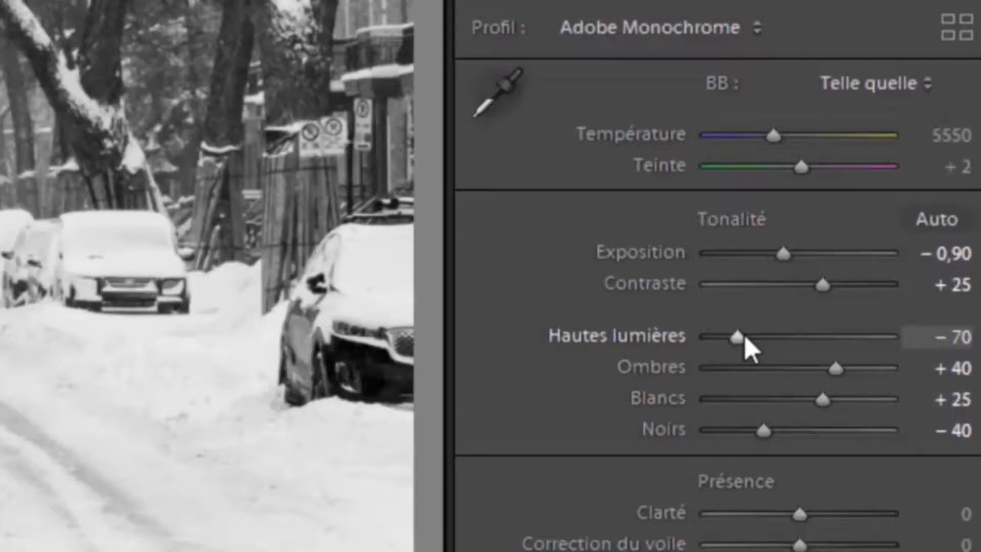
key(Down)
key(Down)
key(Down)
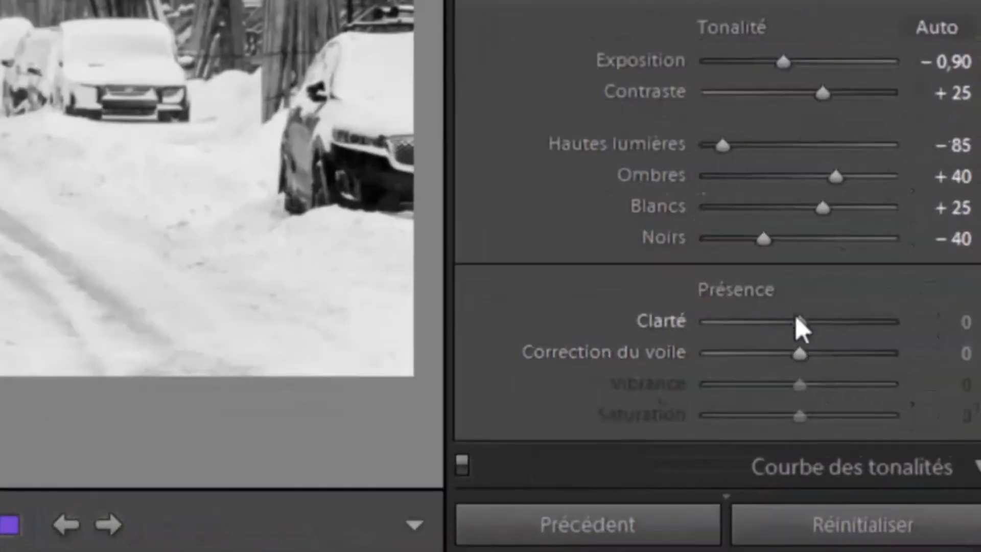
Step: Set Clarté to +10 and apply a slight positive Correction du voile to the photo
key(Up)
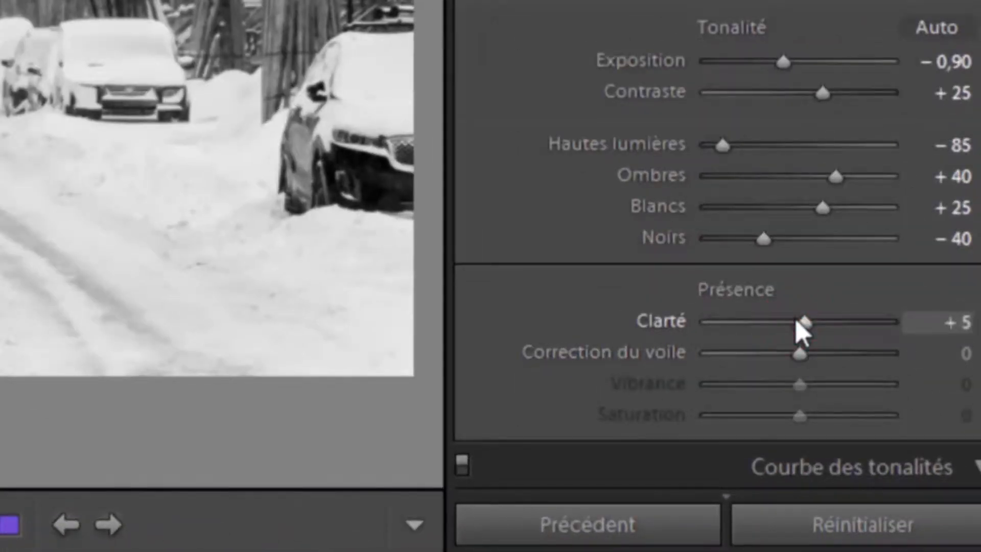
key(Up)
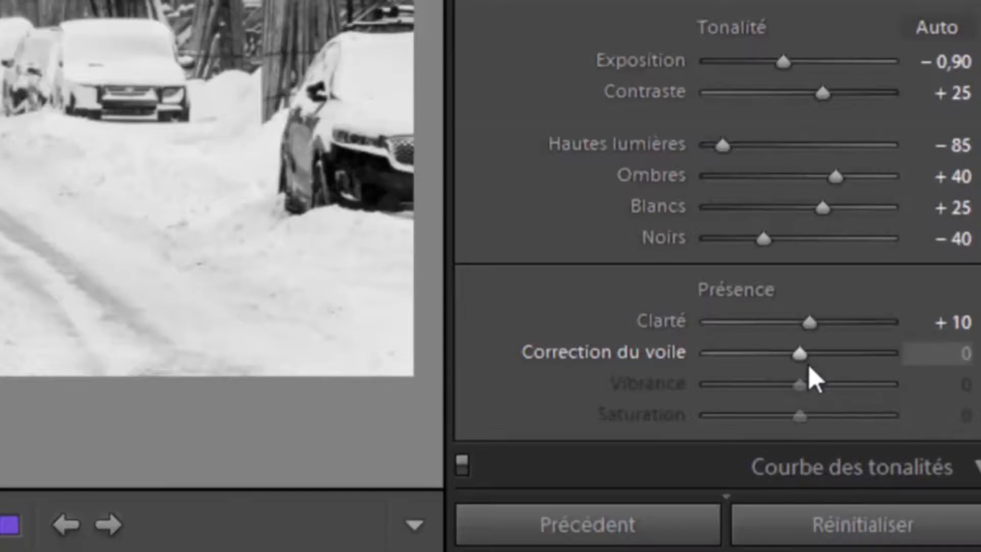
key(Up)
key(Up)
key(Up)
key(Up)
key(Down)
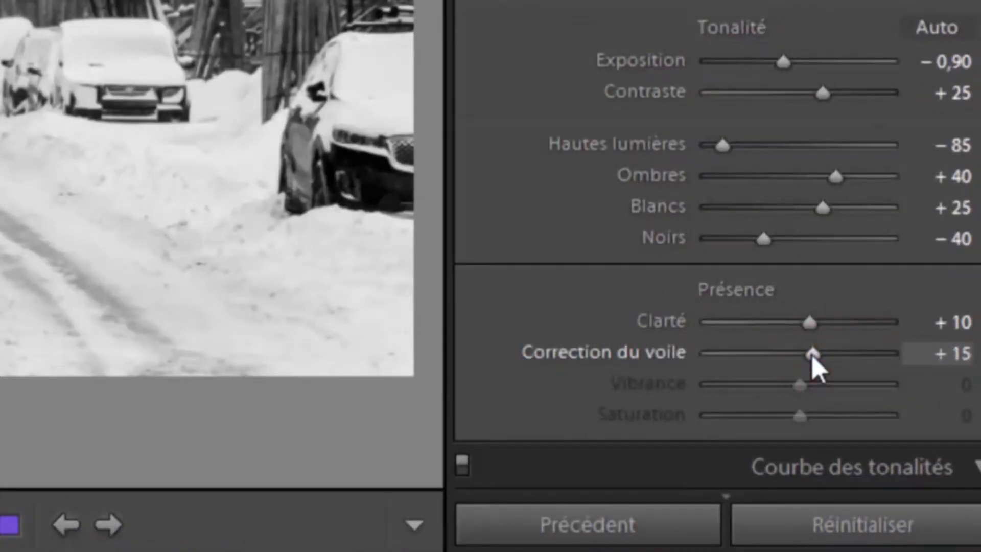
key(Down)
key(Down)
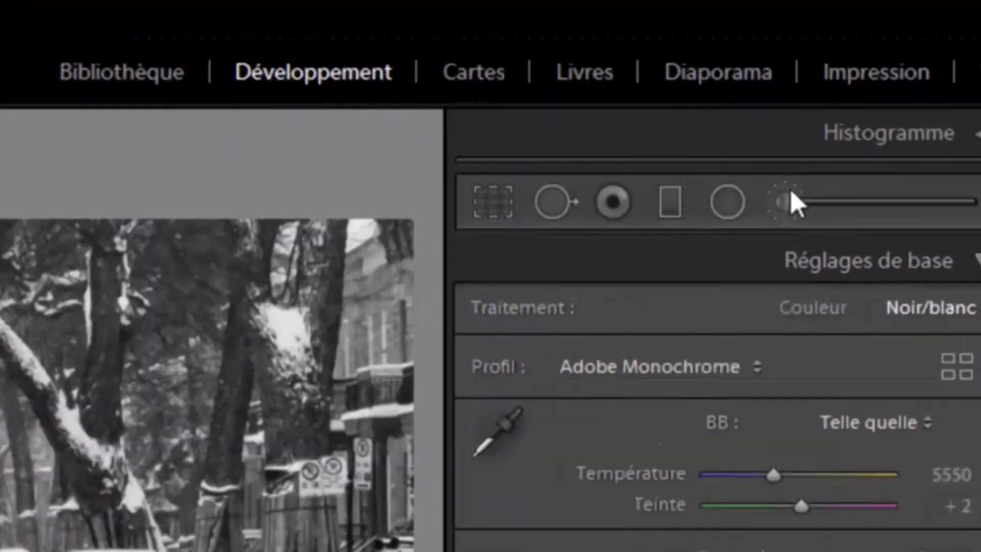
Step: Set up a new adjustment brush with the Hautes lumières effect at about -72 and slightly lower the brush density
click(790, 206)
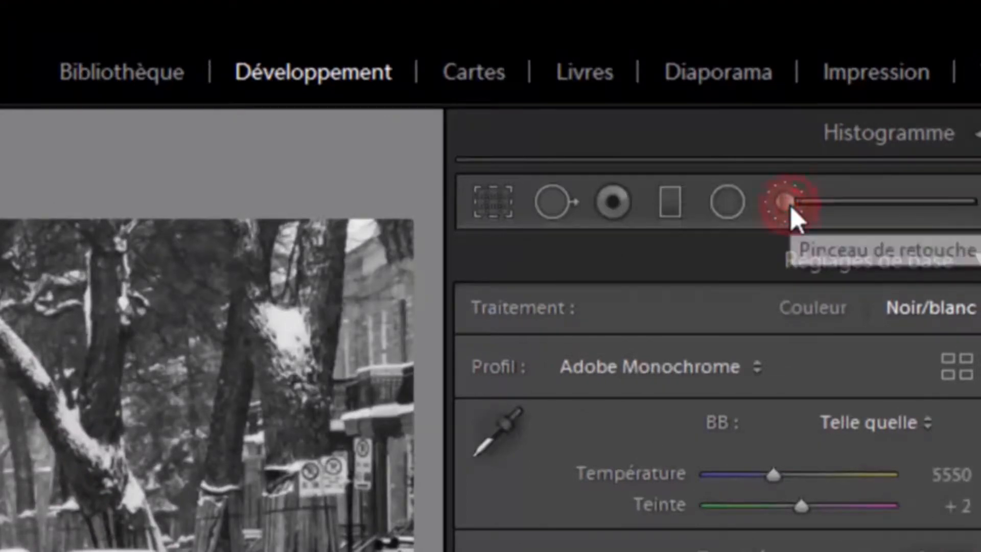
click(743, 308)
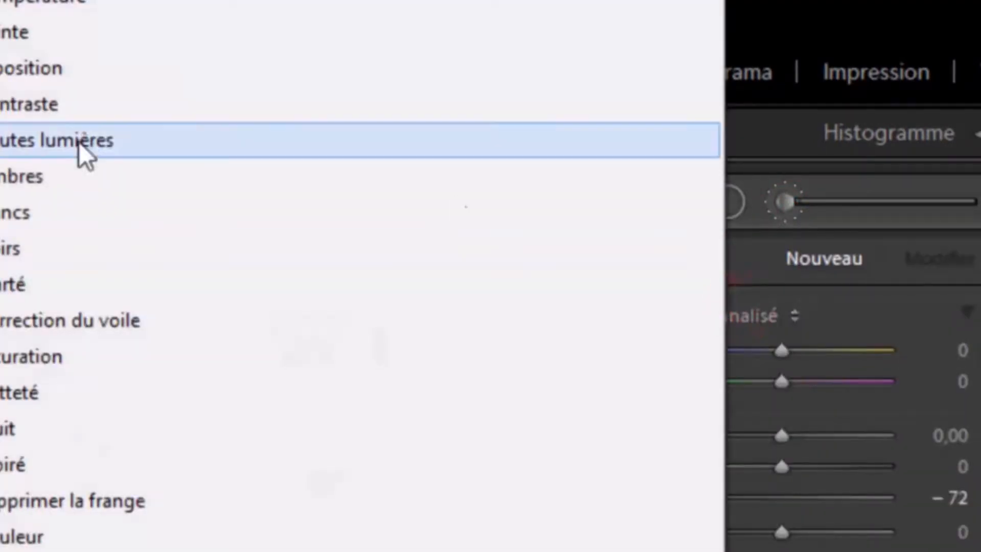
click(89, 141)
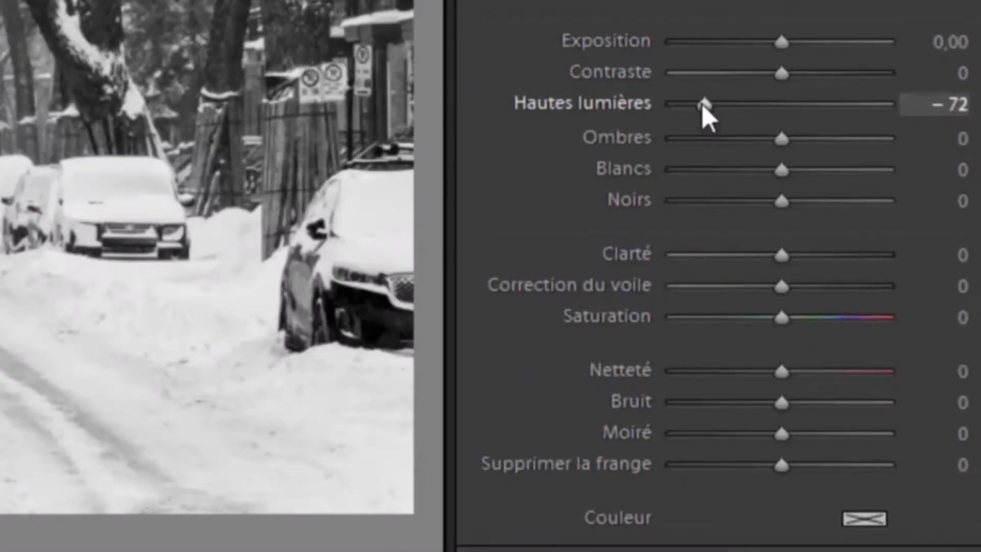
drag(709, 104, 710, 103)
scroll(876, 519, down, 5)
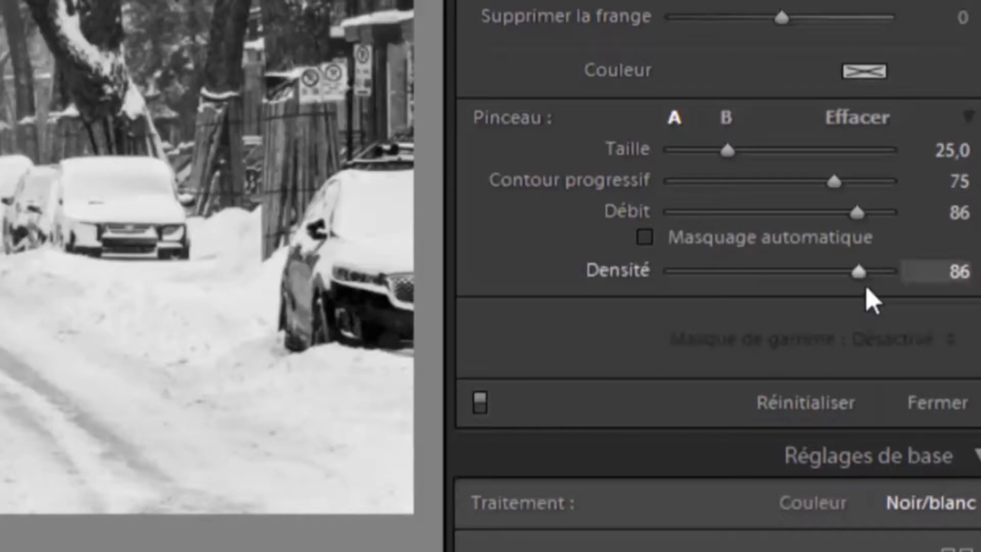
drag(862, 281, 852, 282)
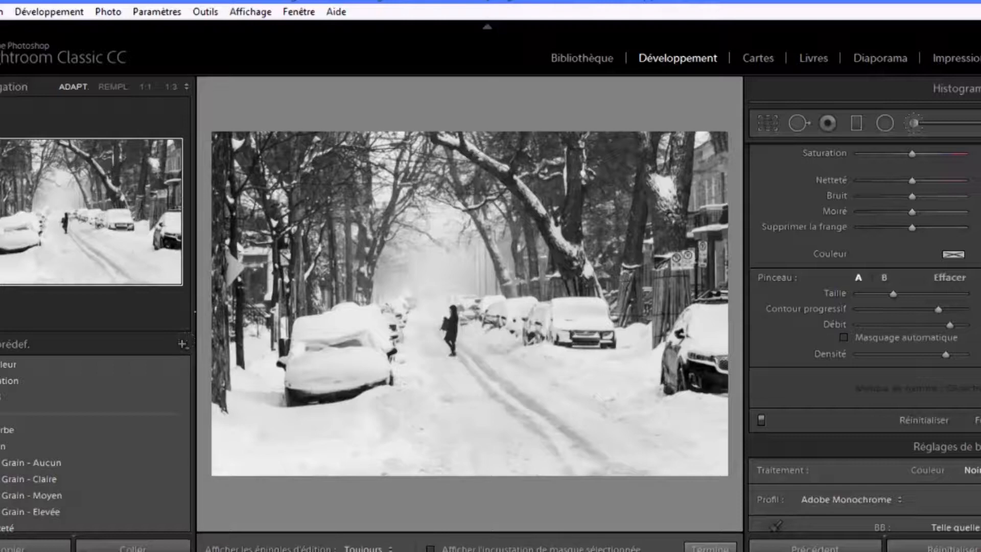
Step: Enlarge the adjustment brush slightly and set the display of the edit pins to Jamais
scroll(470, 304, up, 5)
scroll(470, 304, down, 2)
key(h)
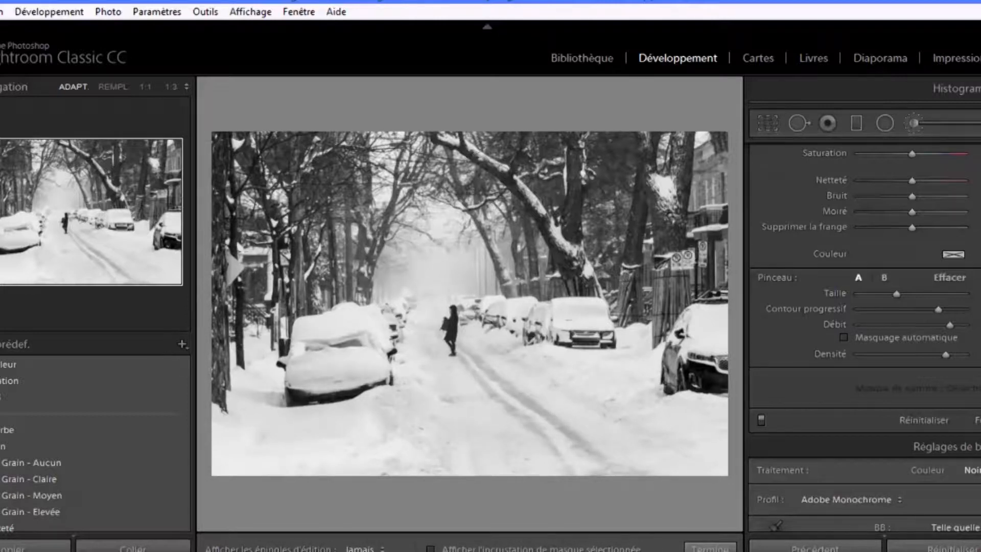
key(h)
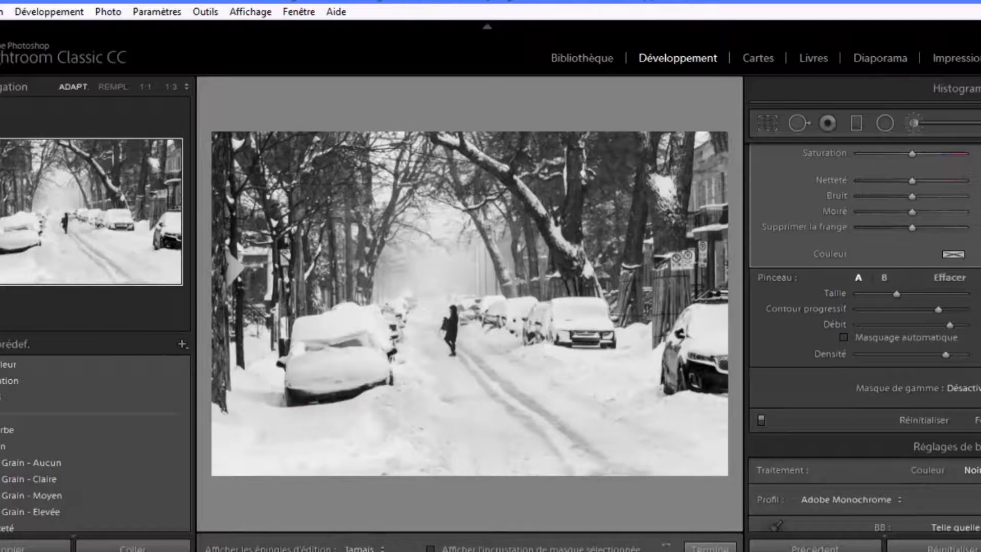
Step: Fine-tune the existing brush adjustment with a slightly negative Exposition and a moderately negative Hautes lumières
scroll(762, 369, up, 4)
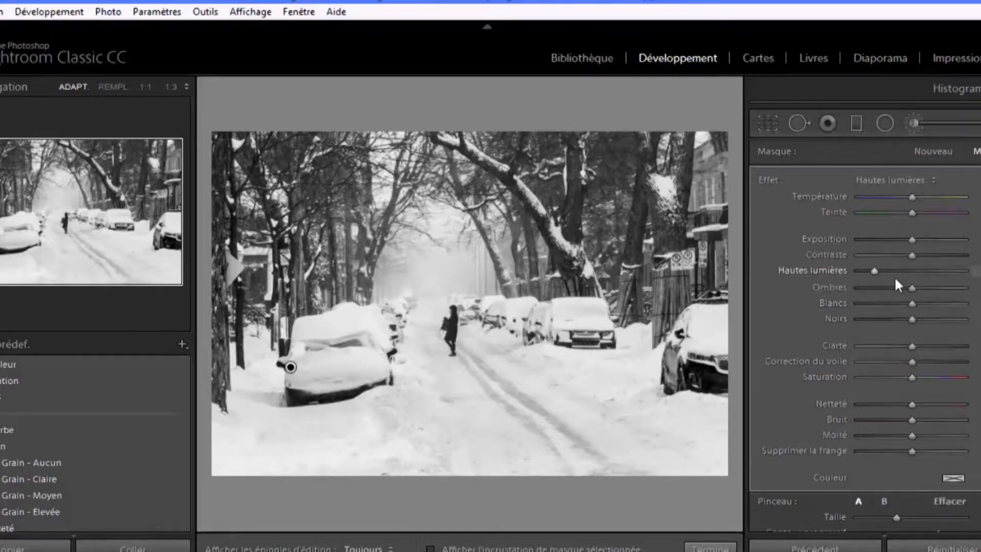
drag(874, 271, 871, 272)
key(Down)
key(Down)
key(Down)
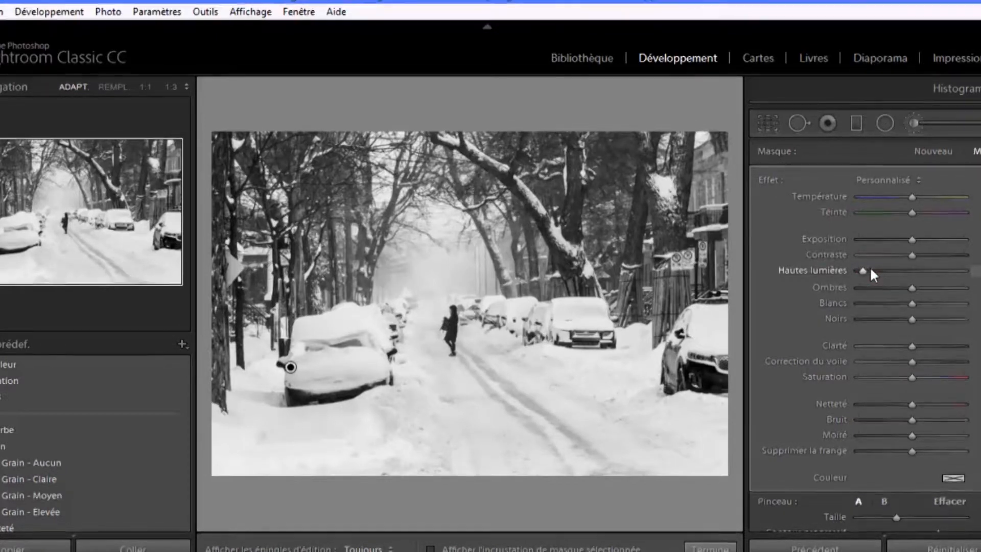
key(Down)
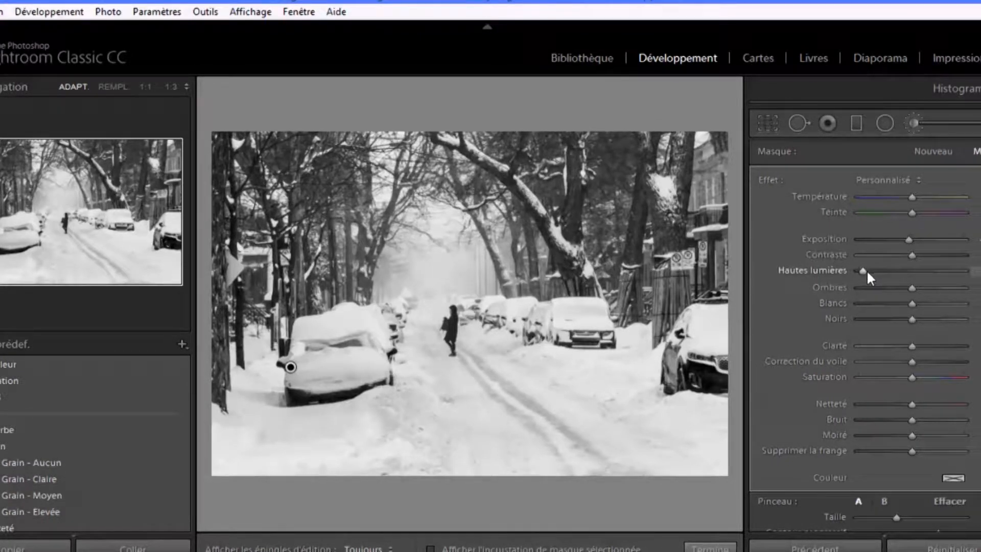
drag(865, 275, 883, 273)
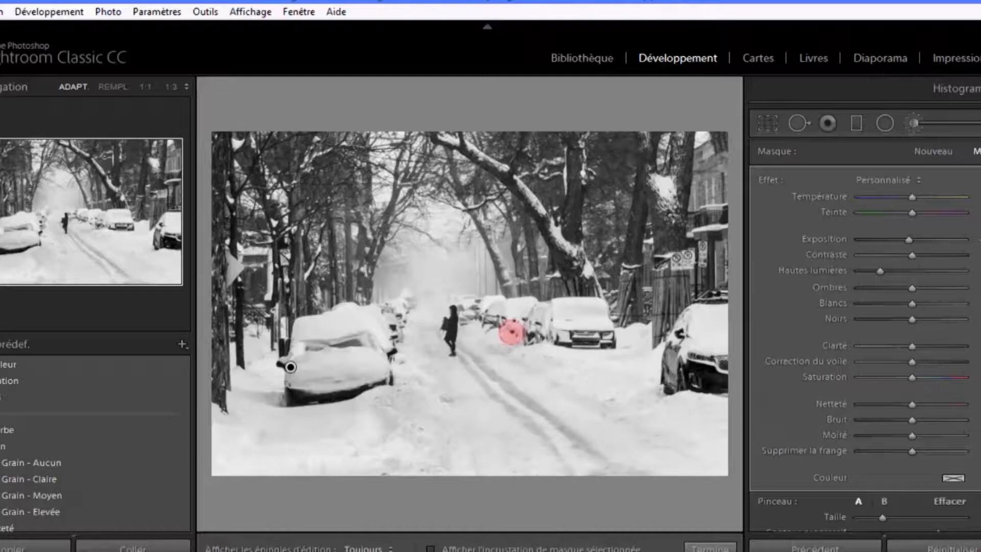
Step: Hide the edit pins, set them back to Toujours, and make the adjustment brush slightly smaller
key(h)
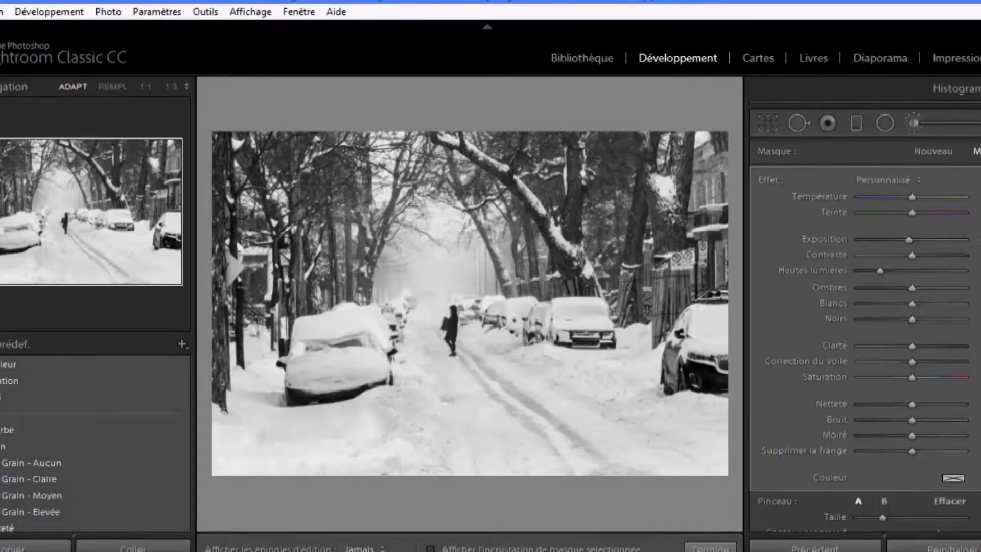
key(h)
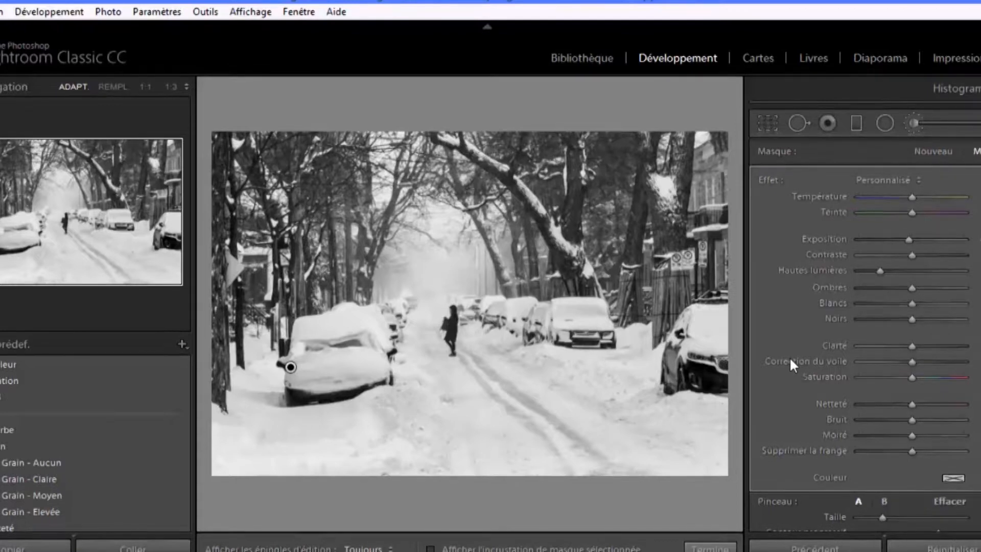
key(bracketleft)
key(bracketleft)
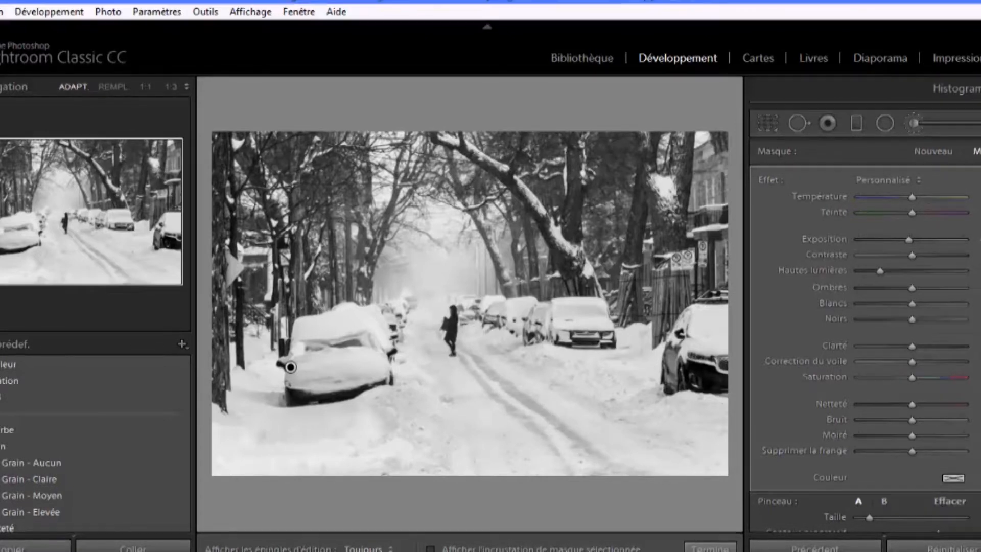
key(bracketright)
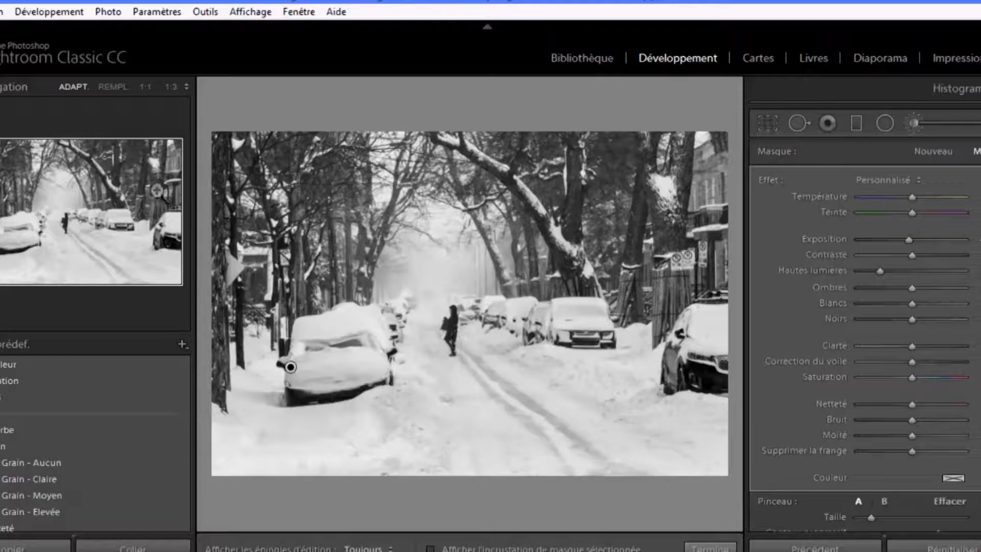
Step: Set up a new adjustment brush mask with Clarté at 30, Contraste at 15 and slightly negative Noirs
click(113, 87)
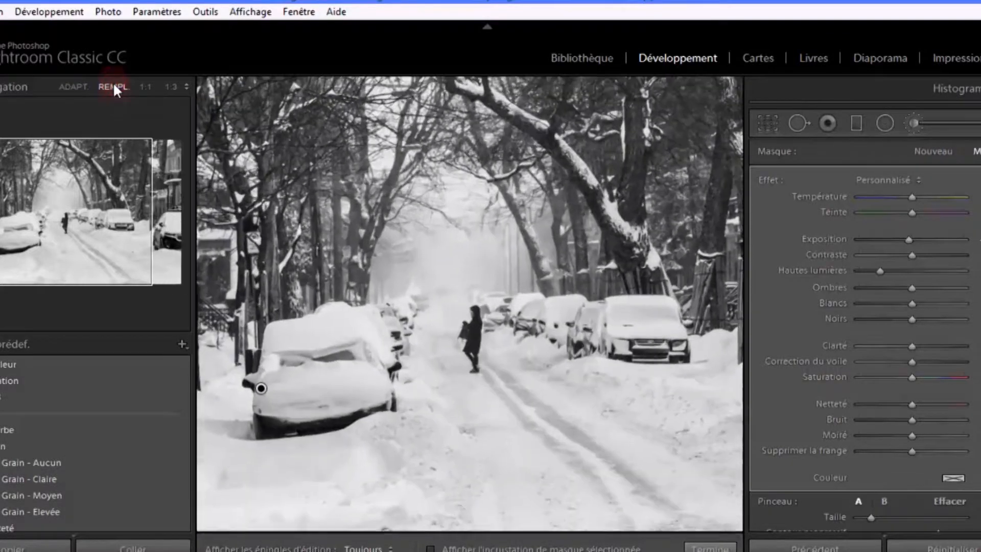
click(187, 87)
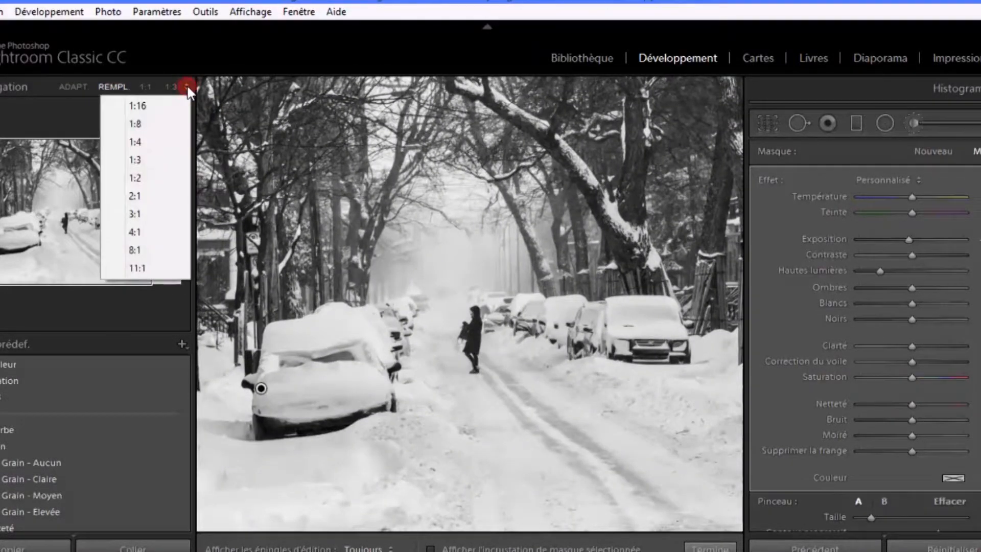
click(173, 143)
mouse_move(104, 241)
mouse_down()
mouse_move(109, 261)
mouse_move(101, 248)
mouse_up()
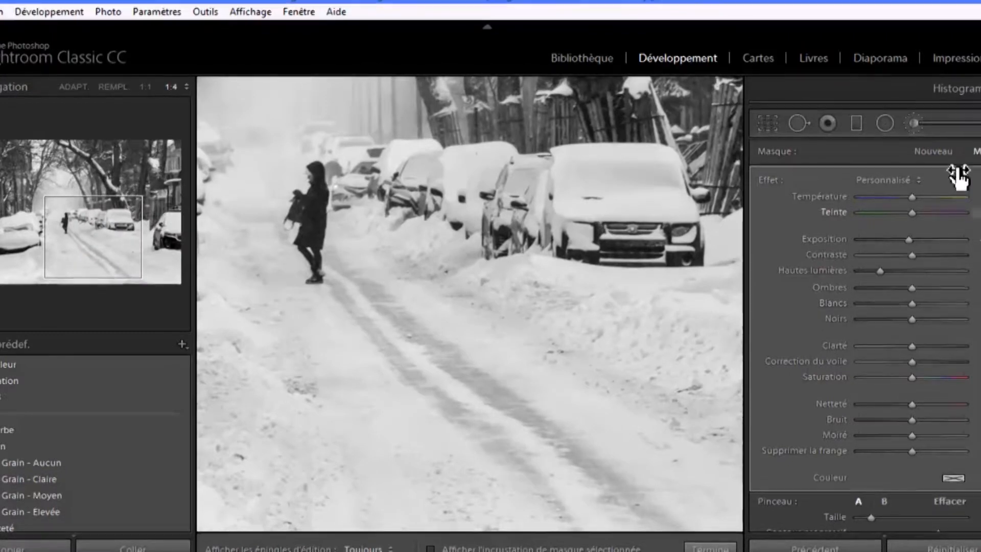
click(928, 147)
click(927, 179)
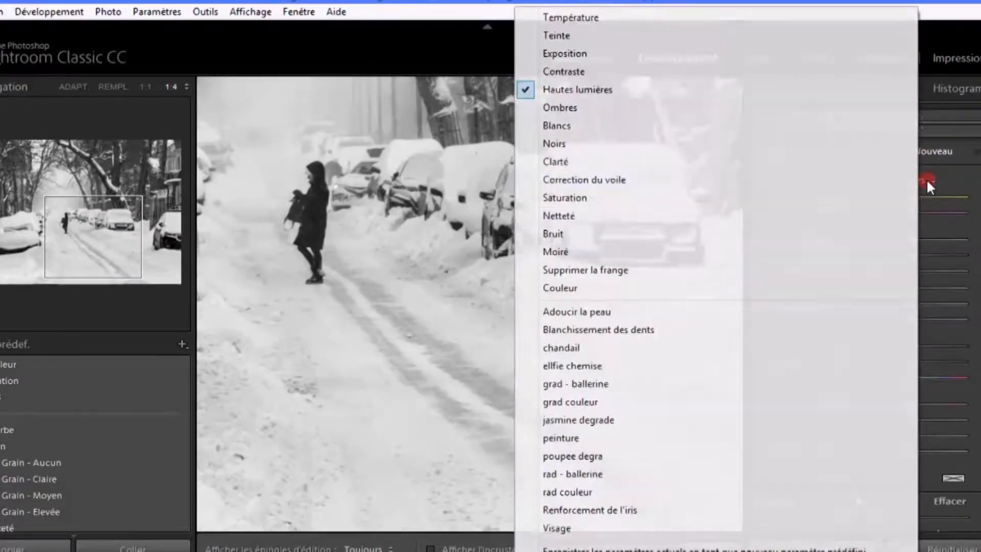
click(569, 161)
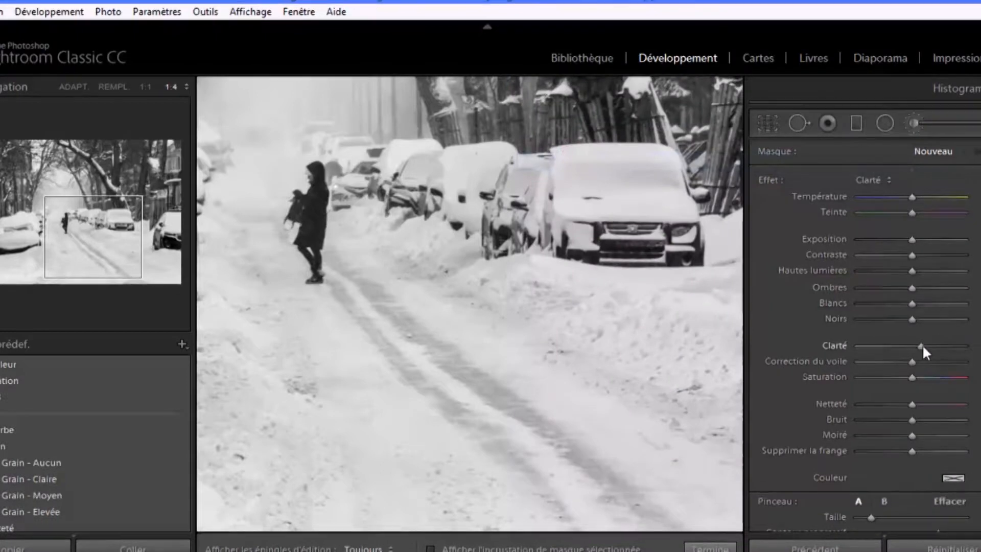
drag(928, 348, 925, 343)
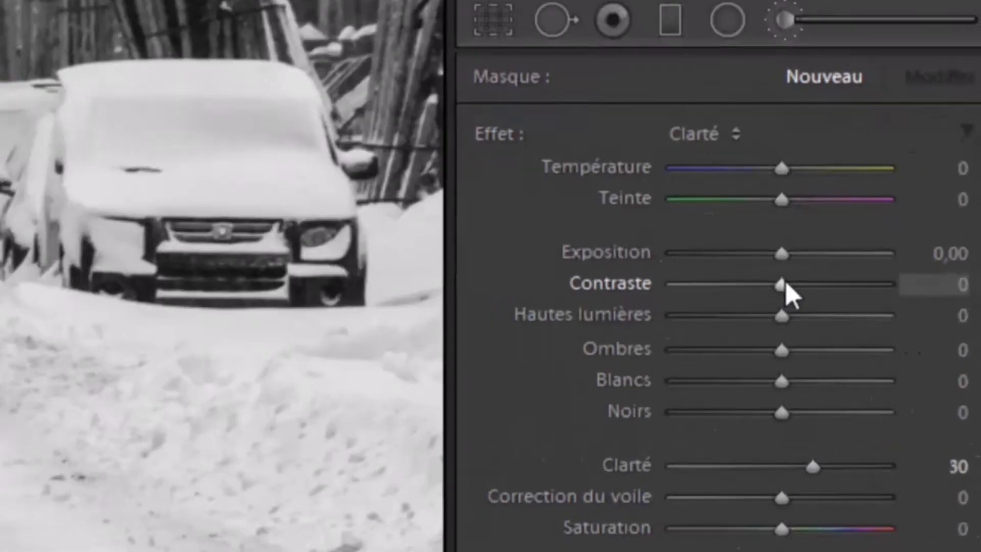
drag(786, 284, 801, 284)
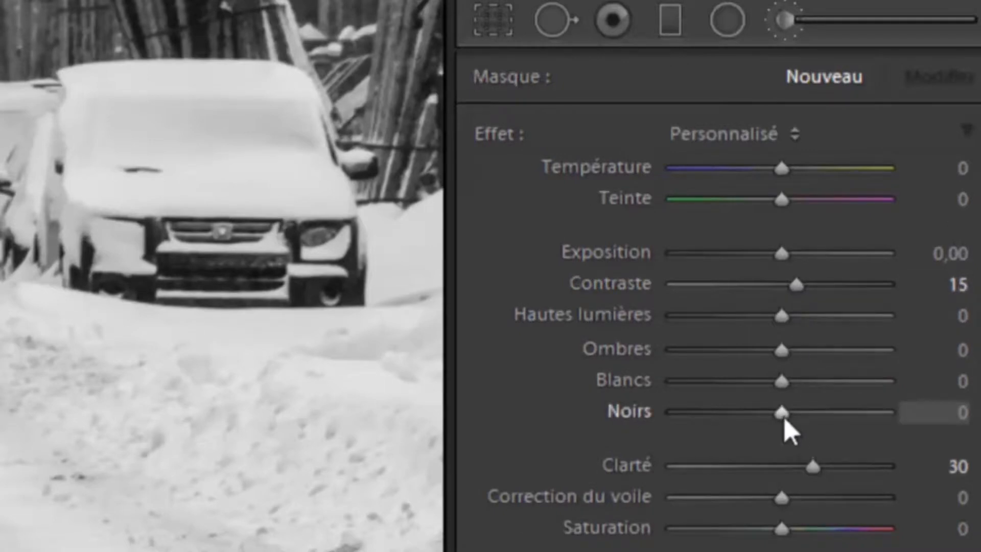
drag(784, 417, 768, 431)
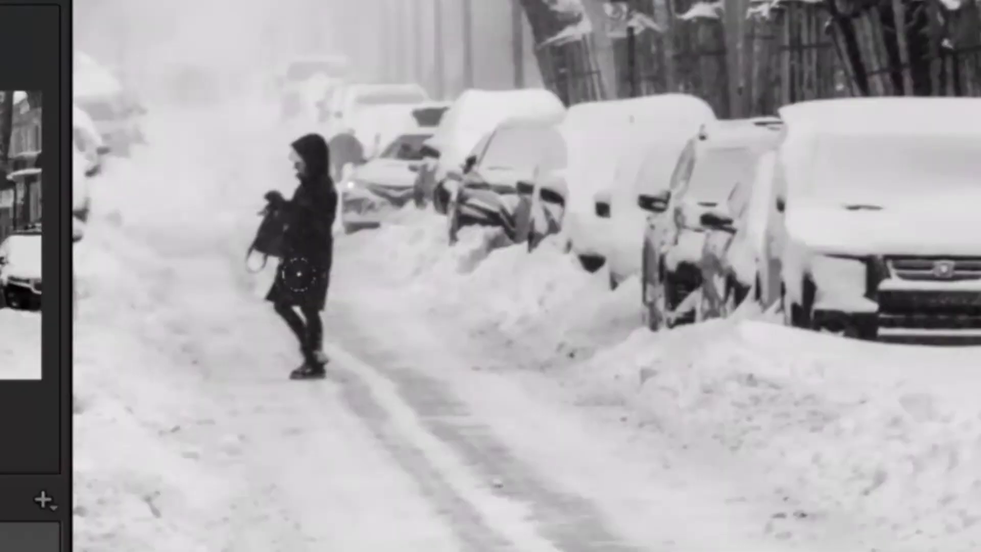
Step: Paint the new brush adjustment along the tire tracks on the snowy road, and toggle the edit pins off and on
click(760, 111)
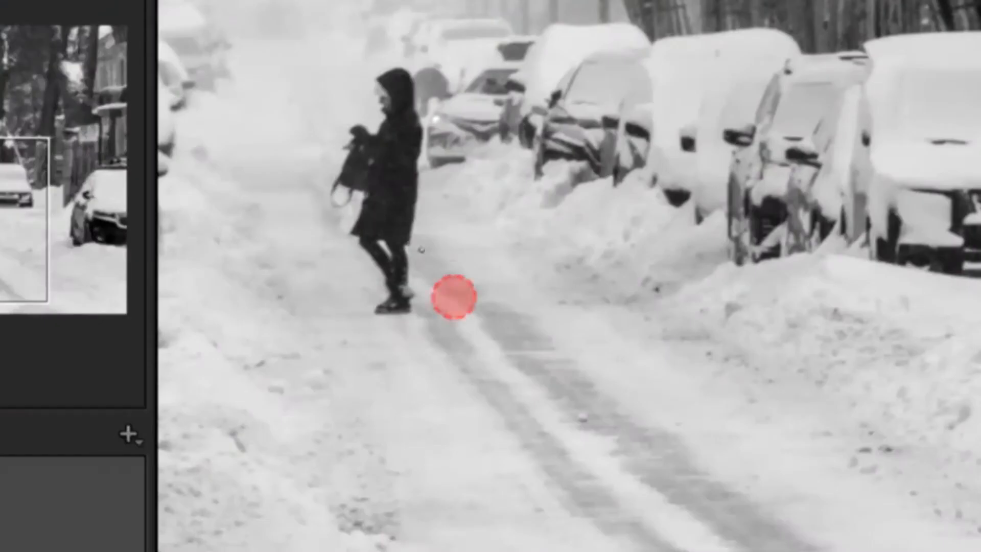
mouse_move(587, 407)
mouse_down()
mouse_move(715, 534)
mouse_move(759, 484)
mouse_move(419, 286)
mouse_move(783, 518)
mouse_up()
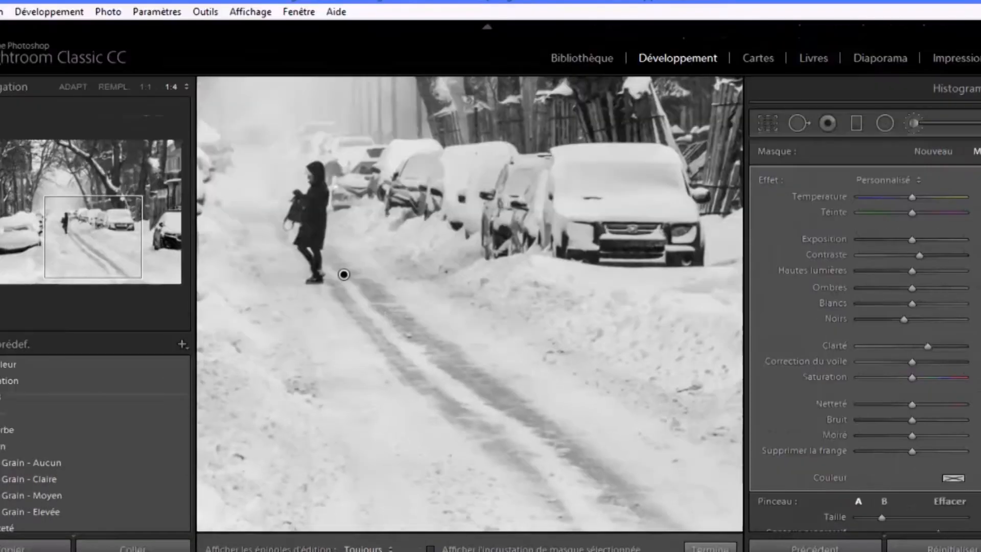
key(h)
key(h)
Step: Strengthen the tire-track brush with lower Noirs and slightly higher Contraste and Clarté, and finish the brush editing
click(902, 318)
drag(900, 317, 892, 324)
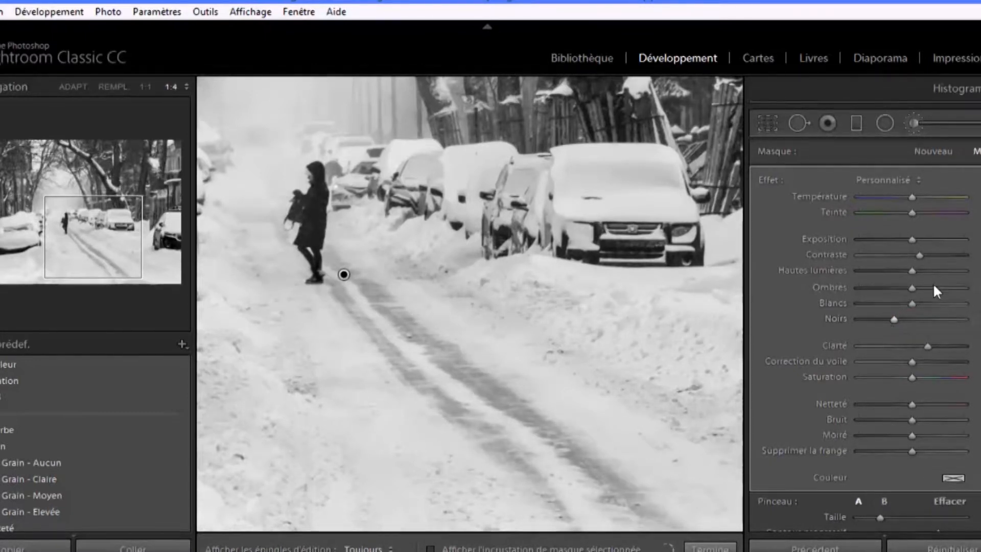
drag(919, 255, 922, 255)
drag(923, 346, 930, 344)
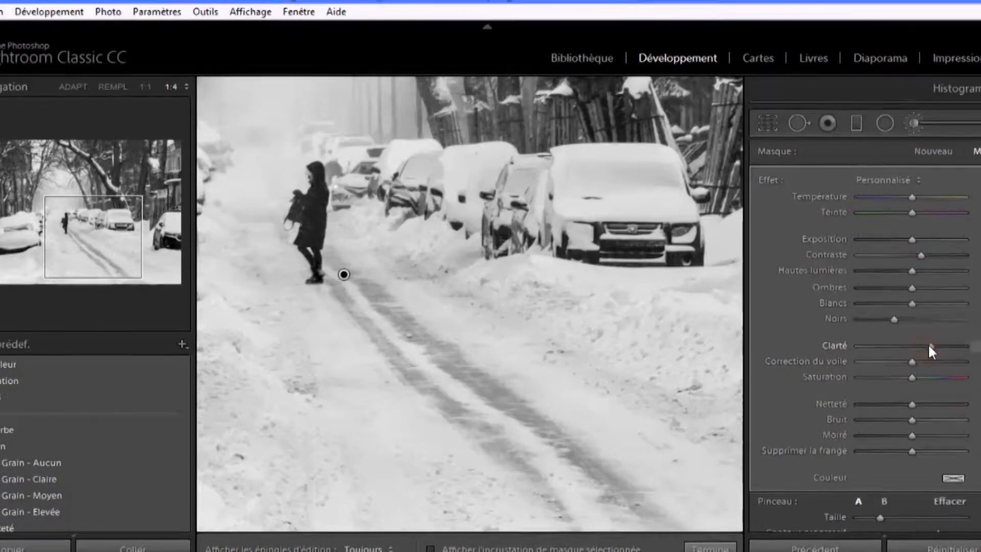
click(710, 548)
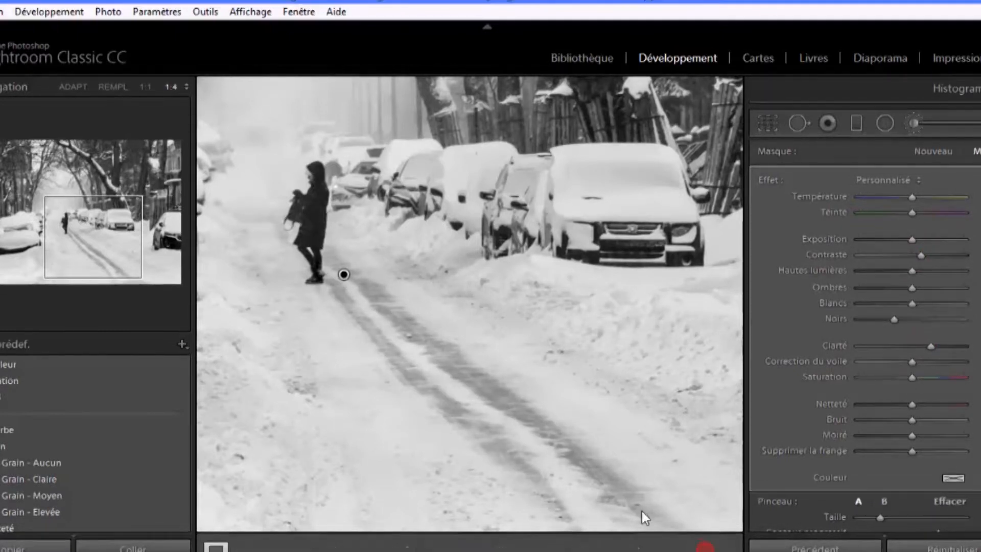
click(404, 341)
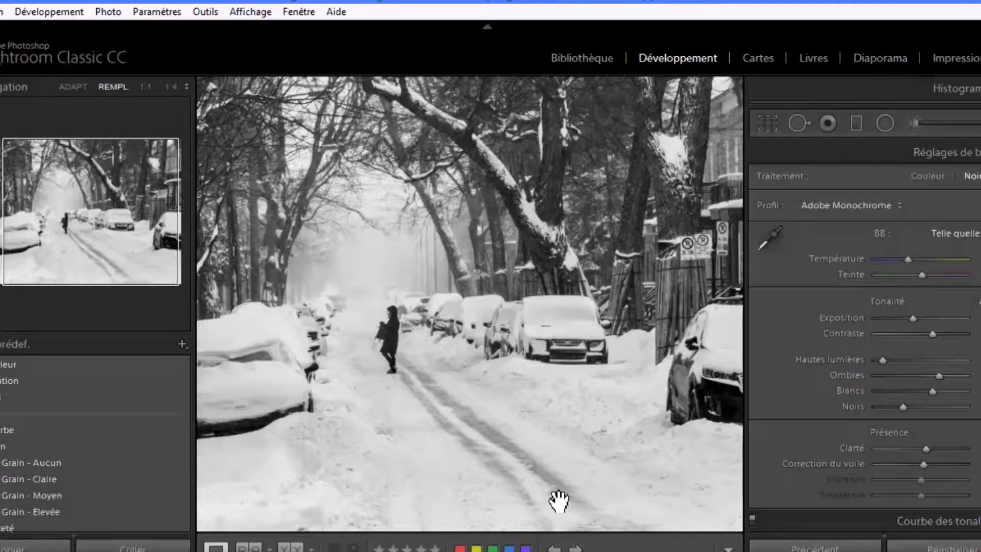
click(73, 87)
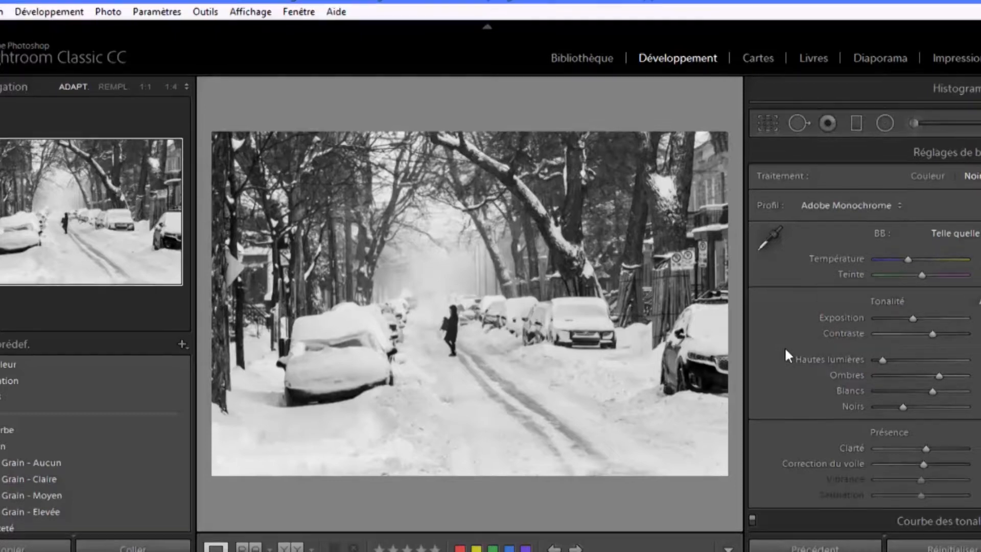
Step: Tint the Hautes lumières in Virage partiel with Teinte 90 and Saturation 10
scroll(784, 346, down, 5)
scroll(784, 346, down, 6)
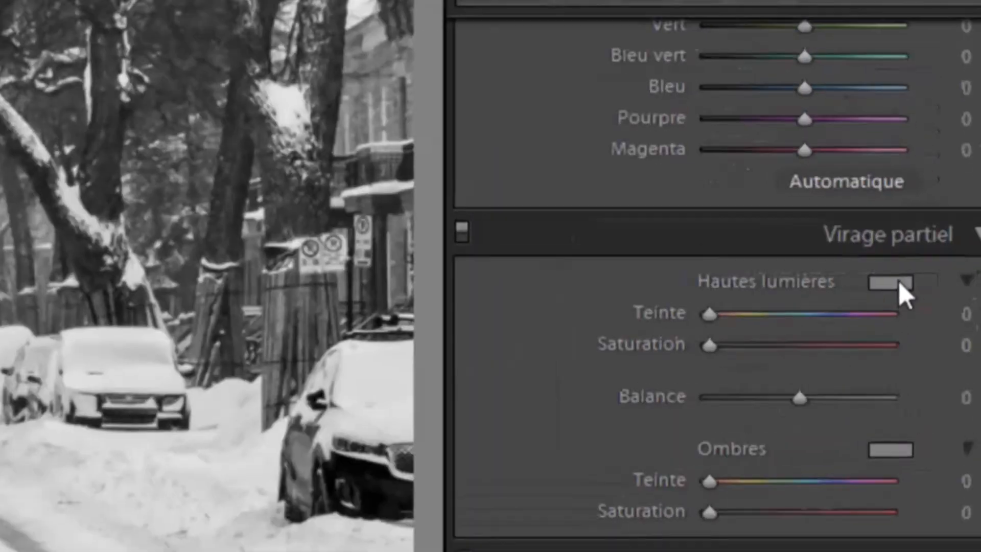
click(900, 284)
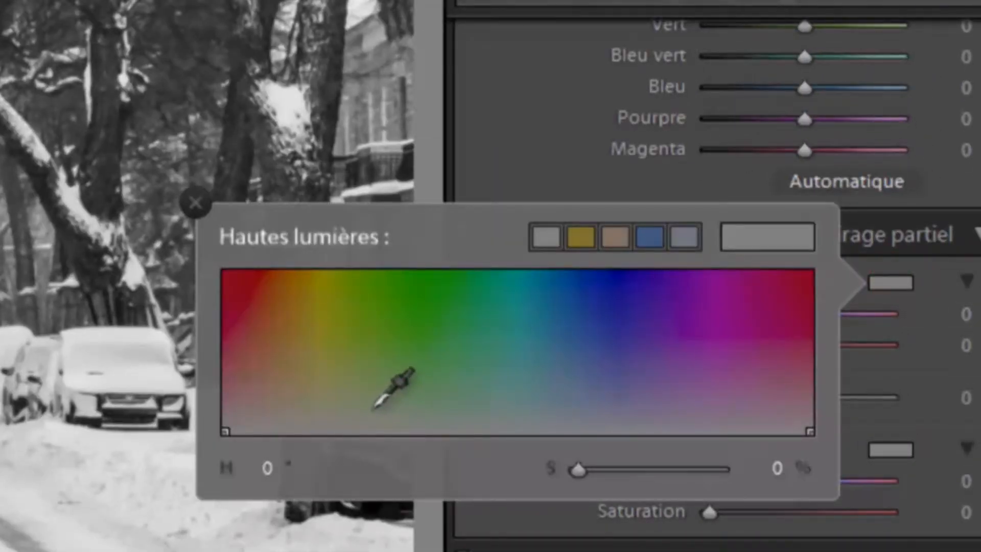
click(370, 418)
click(498, 153)
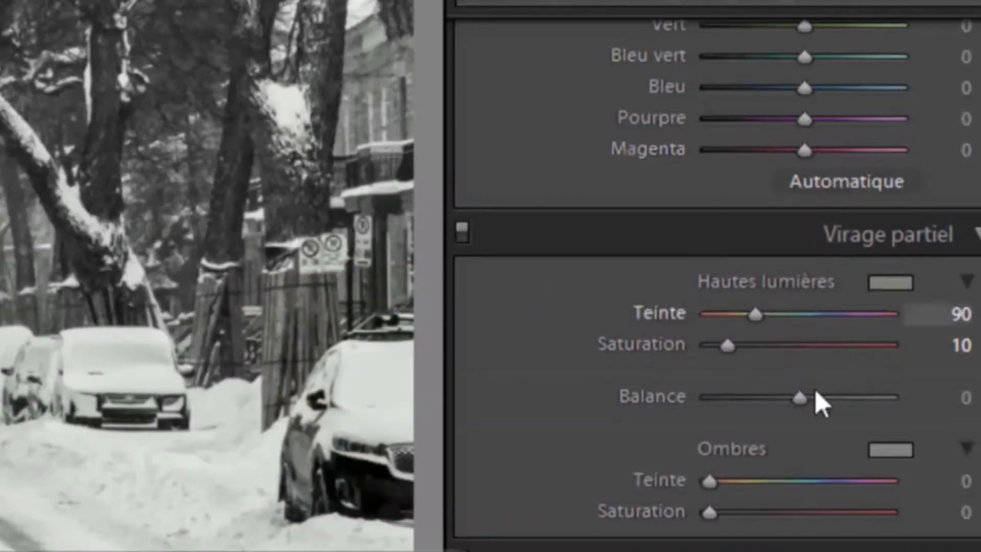
Step: Tint the Ombres in Virage partiel with Teinte 245 and Saturation 13
click(892, 450)
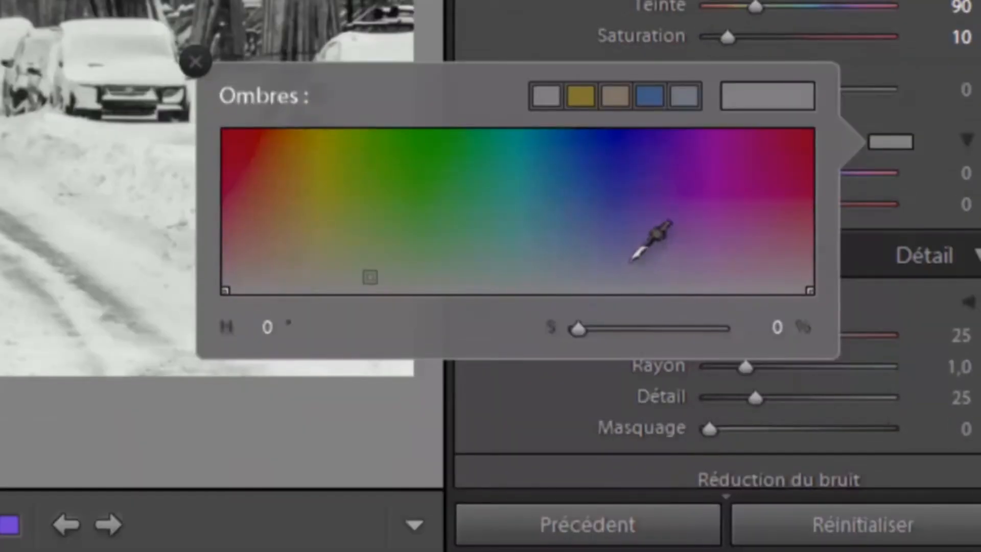
click(624, 271)
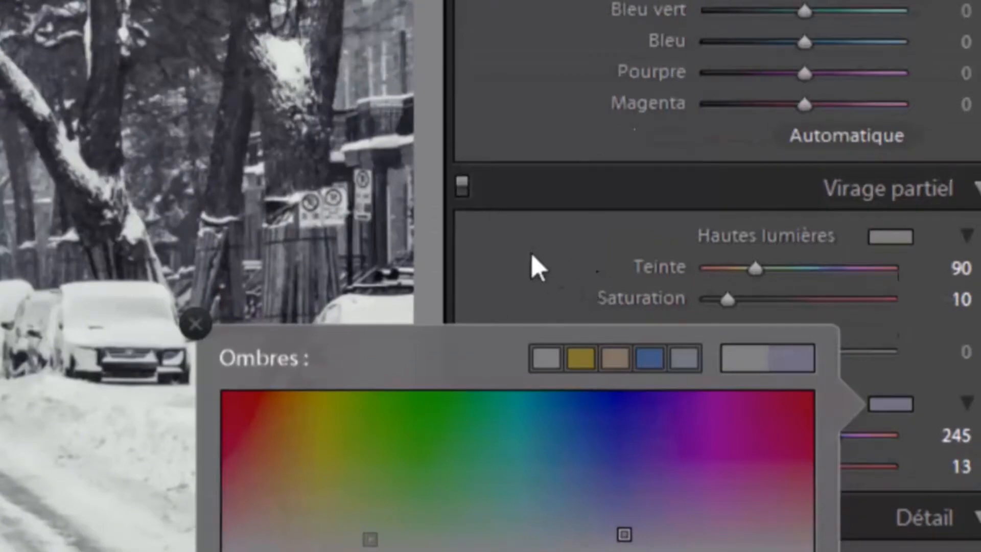
click(531, 266)
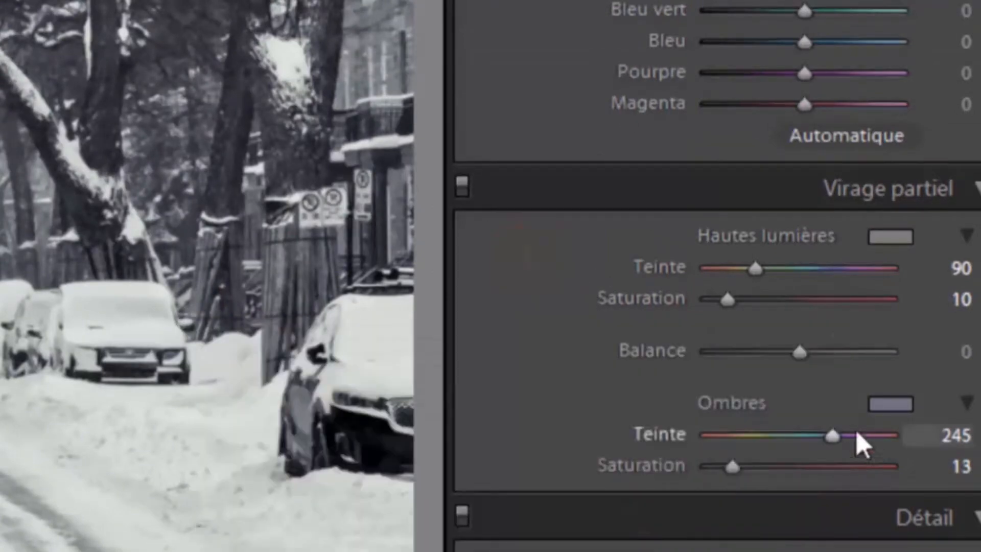
Step: Set the Virage partiel Balance to +45 and Hautes lumières Saturation to 12, and slightly raise the Ombres Saturation
drag(798, 352, 840, 349)
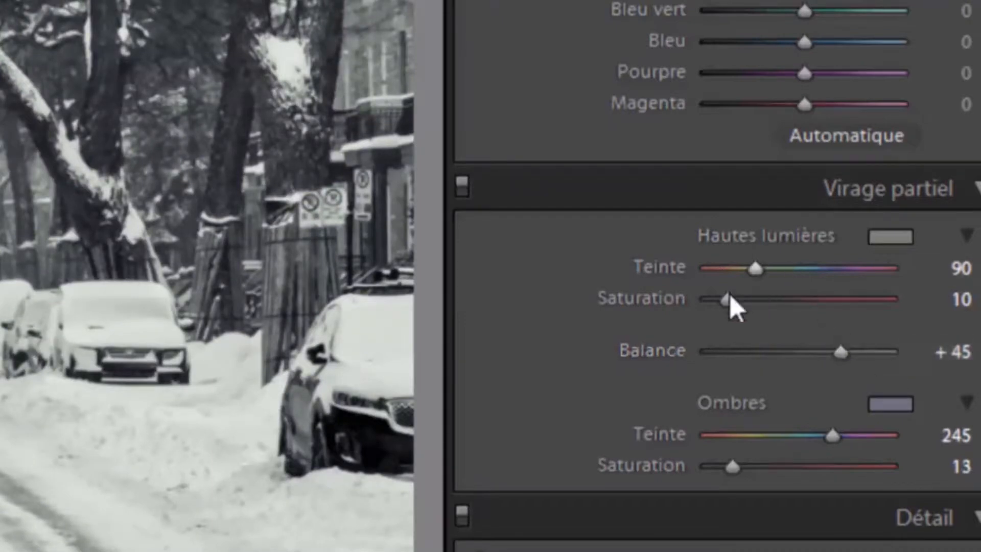
drag(725, 299, 730, 299)
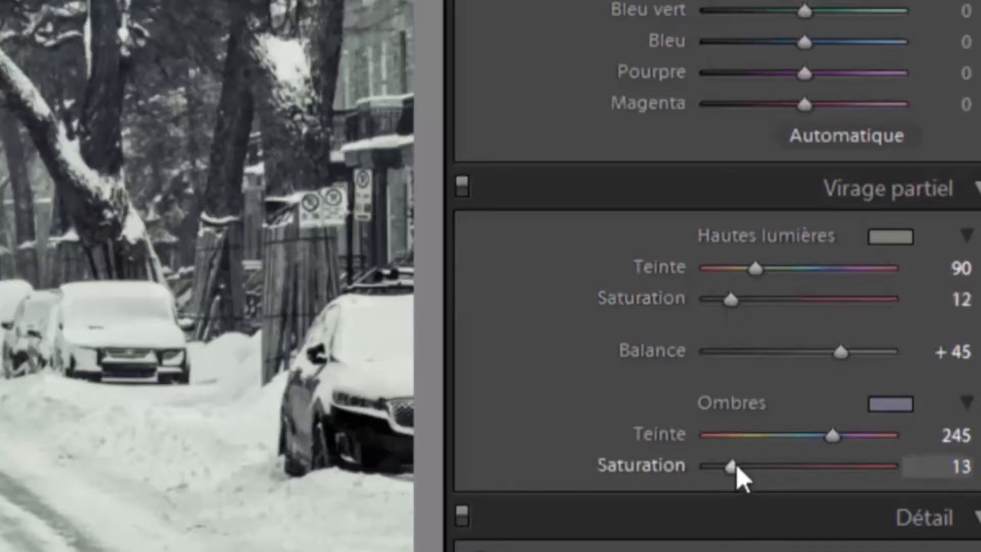
drag(737, 467, 745, 467)
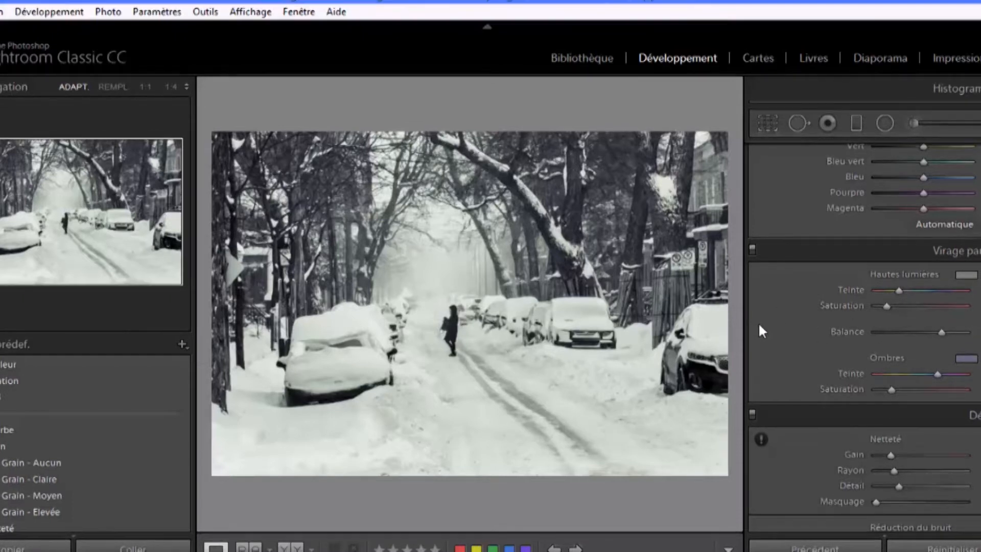
Step: Add grain to the photo with Valeur 46, Taille 32 and Cassure 54, judging it on the pedestrian at 1:1
scroll(781, 307, down, 10)
scroll(785, 309, down, 5)
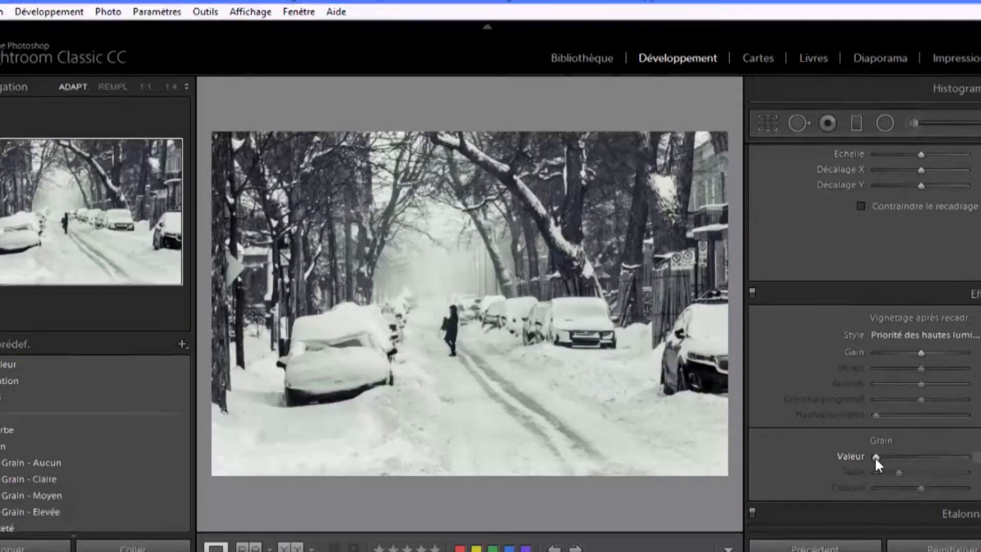
click(463, 334)
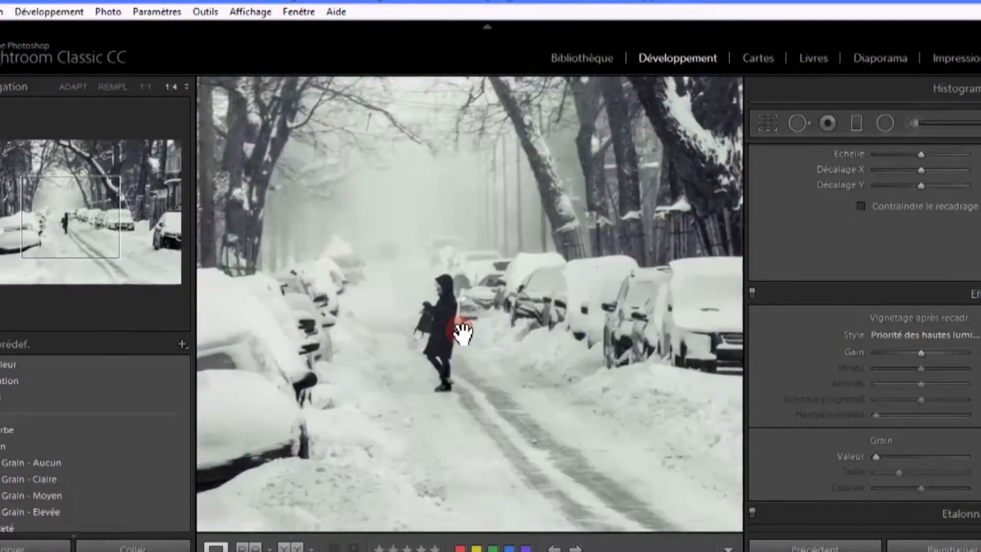
key(ctrl+equal)
key(ctrl+equal)
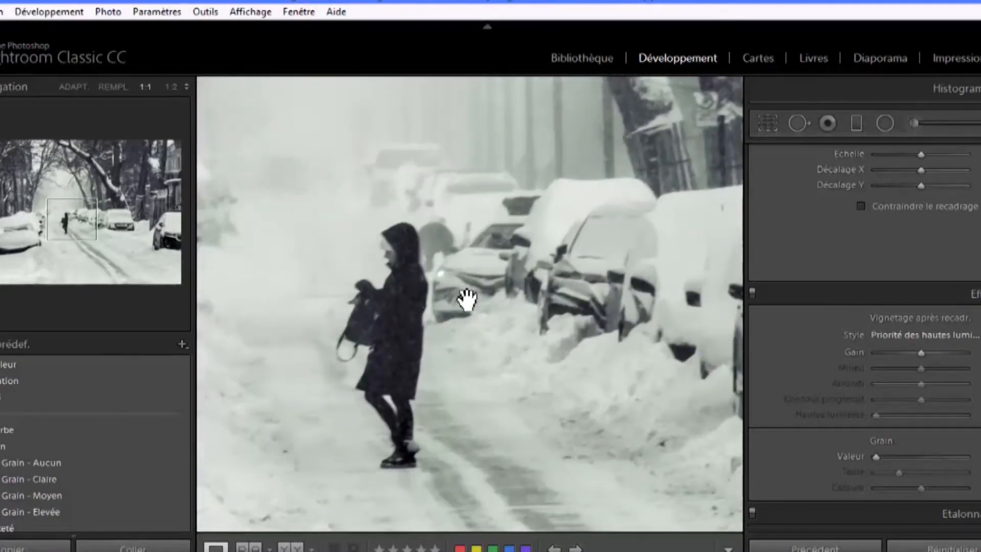
drag(416, 333, 530, 278)
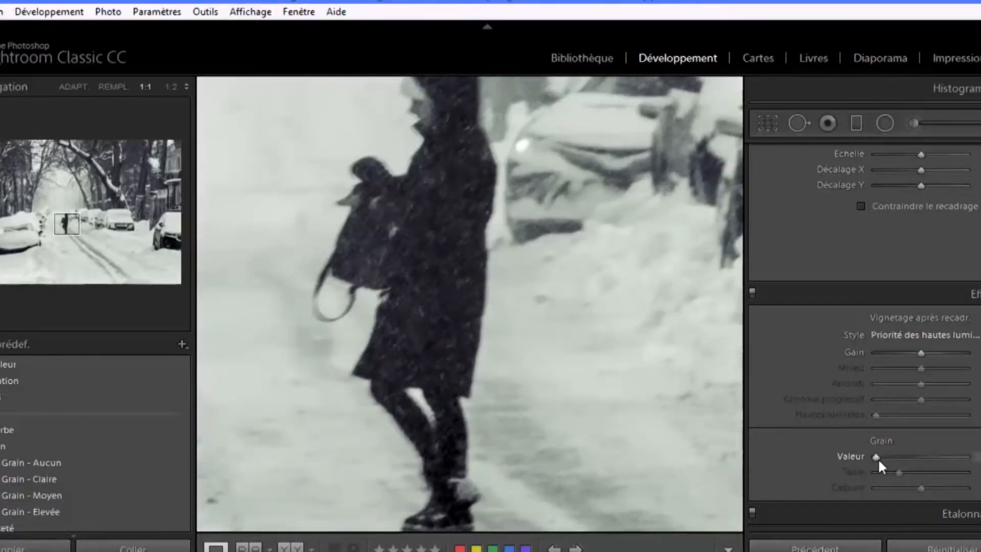
drag(876, 458, 916, 443)
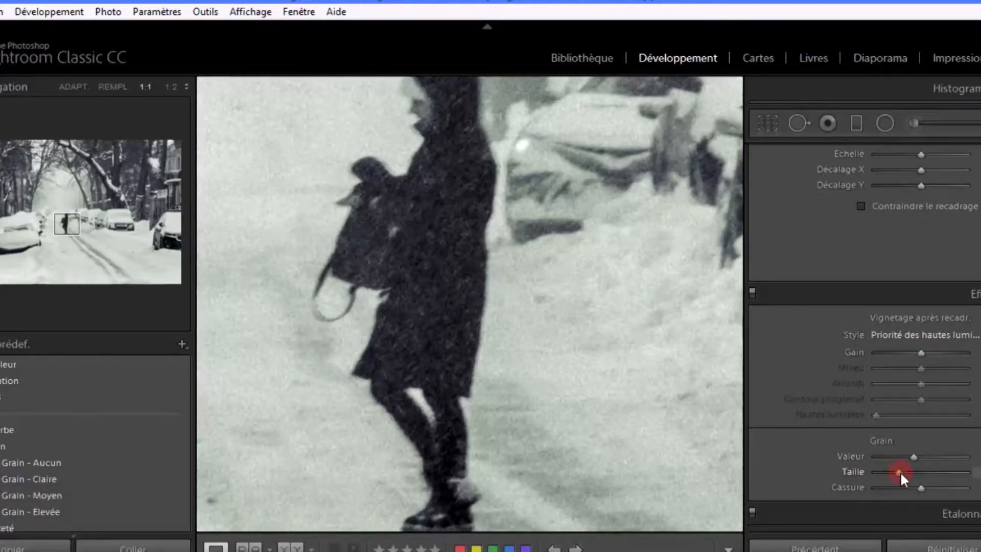
drag(903, 473, 905, 473)
drag(920, 487, 918, 455)
key(z)
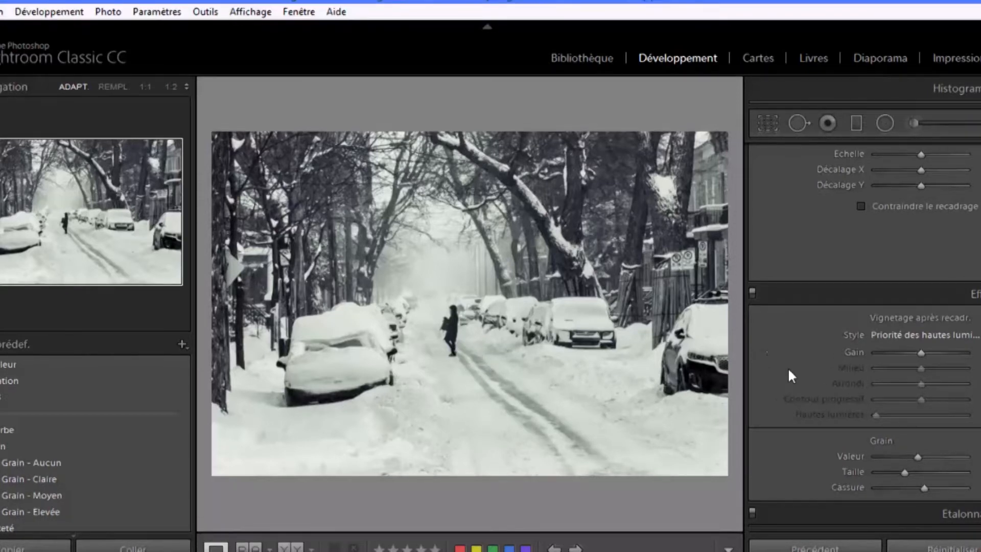
Step: Start cropping the photo with the aspect ratio set to 5 x 7
scroll(789, 369, up, 8)
scroll(788, 367, up, 10)
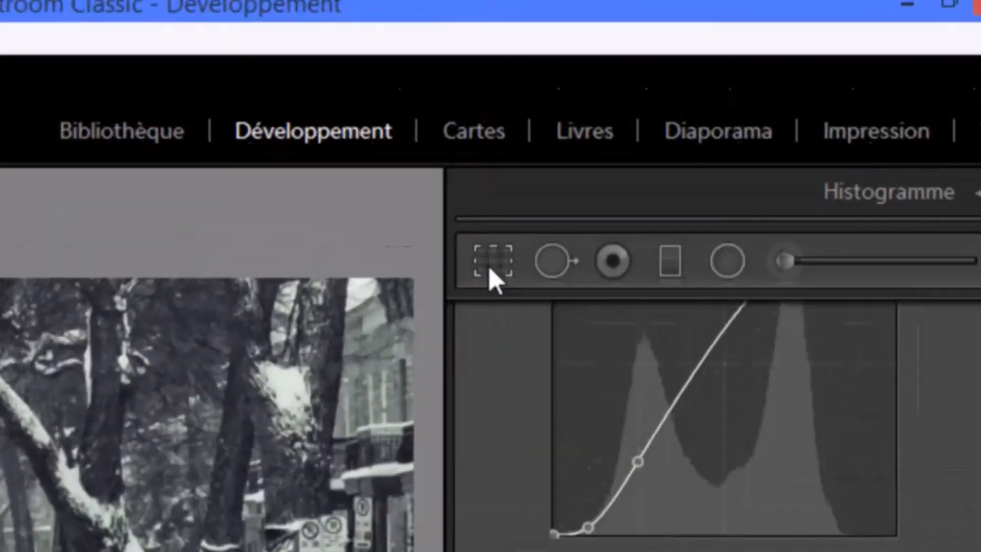
click(490, 271)
click(896, 371)
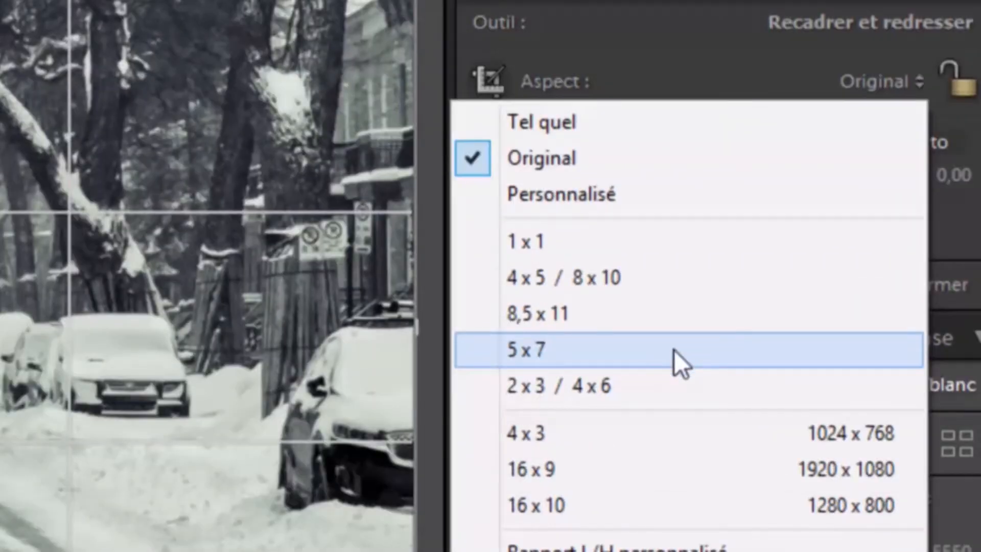
click(674, 351)
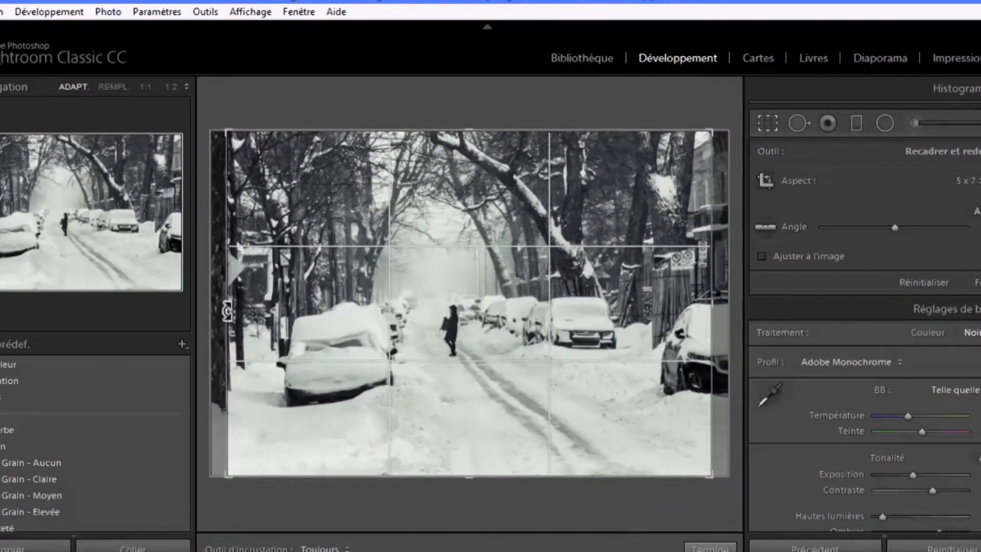
Step: Tighten the crop around the pedestrian and snow-covered cars, excluding the dark car at the street's right edge, and apply it
drag(227, 311, 243, 296)
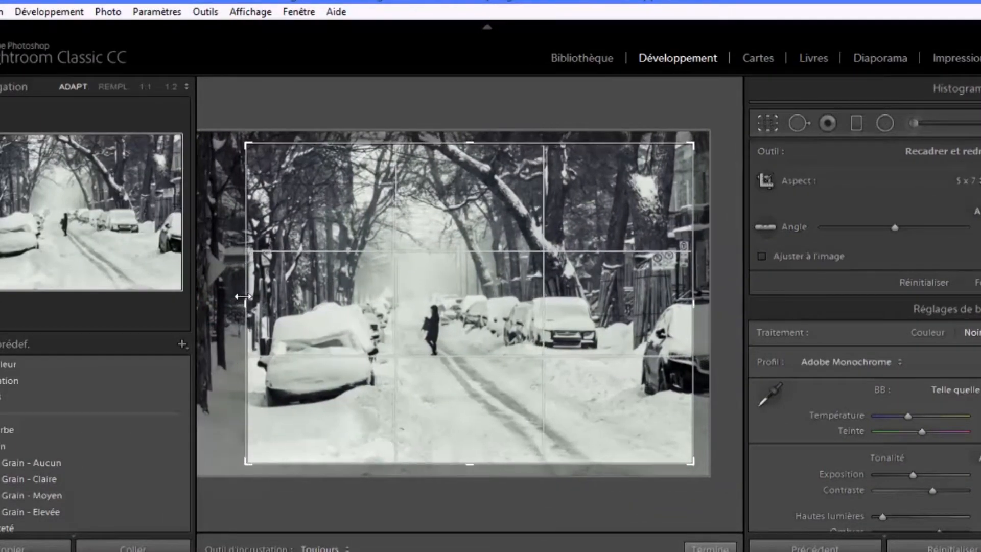
drag(691, 306, 660, 344)
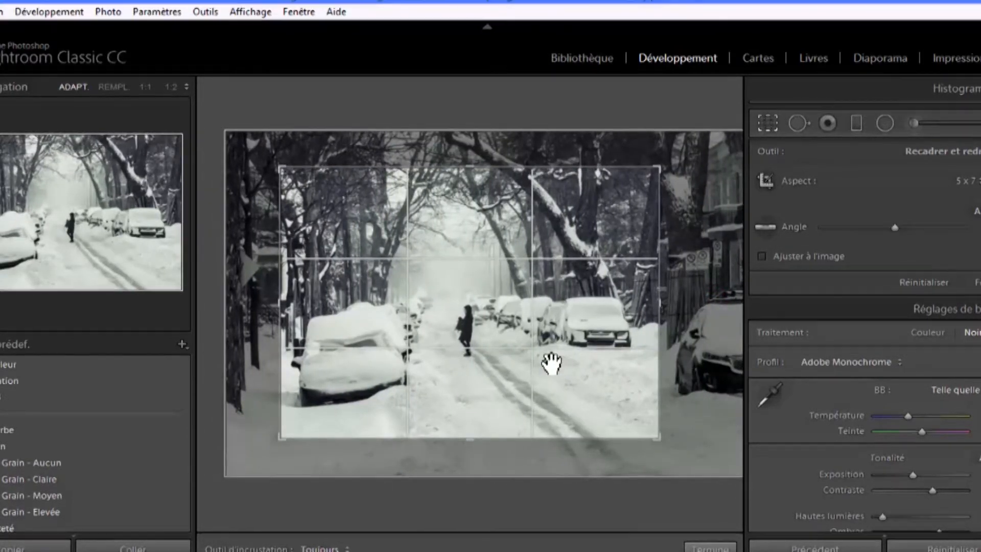
drag(477, 159, 469, 164)
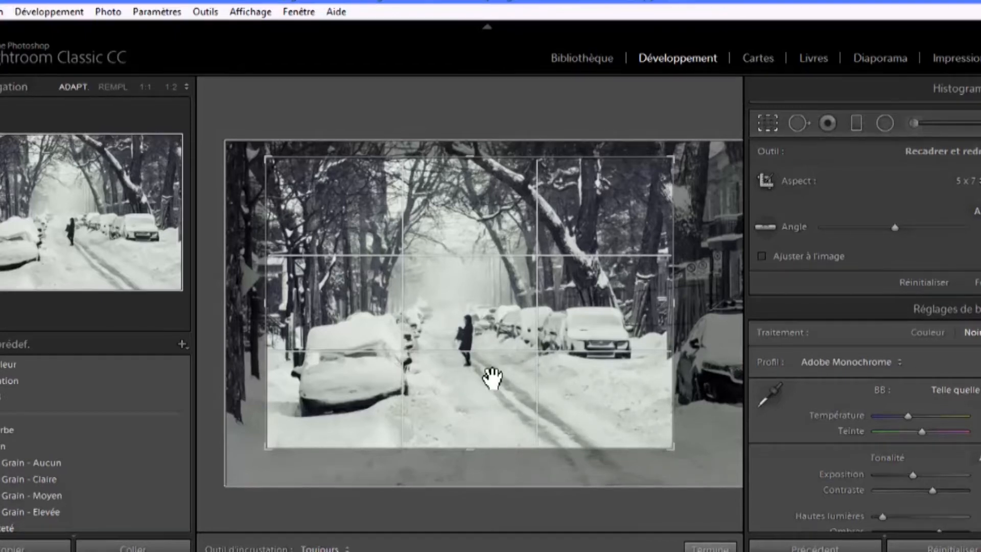
key(Return)
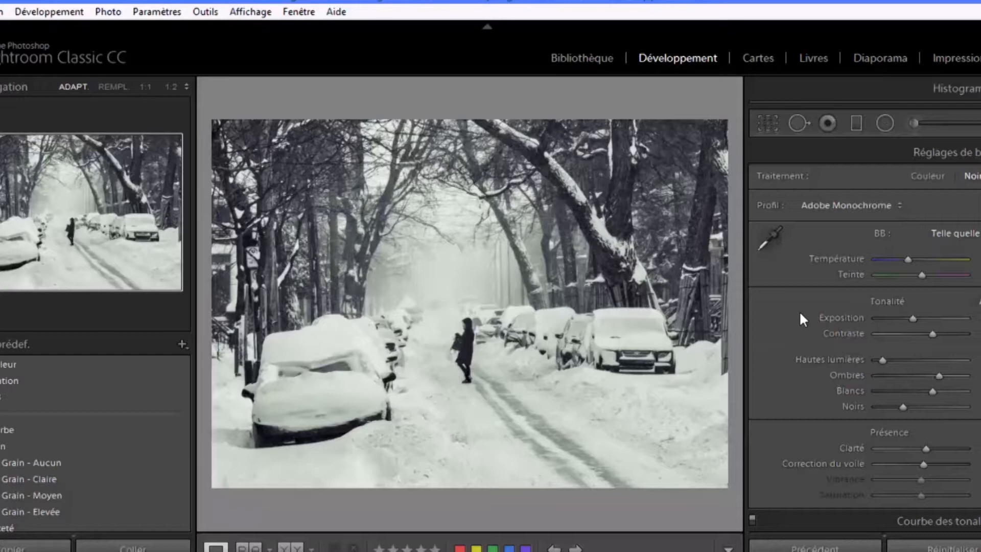
Step: Darken the photo's edges by setting the post-crop vignette Gain to -25
scroll(800, 315, down, 15)
scroll(799, 311, down, 10)
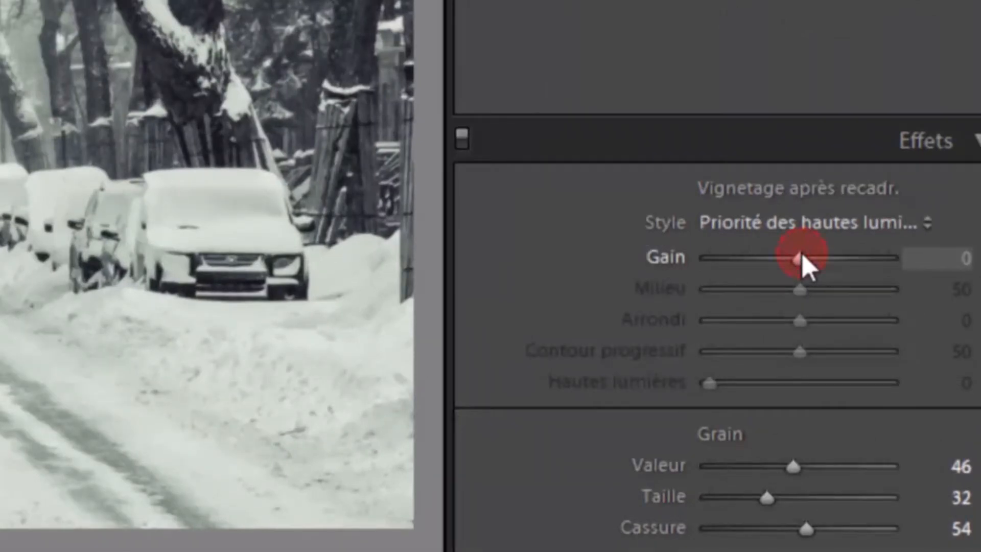
key(Down)
key(Down)
key(Down)
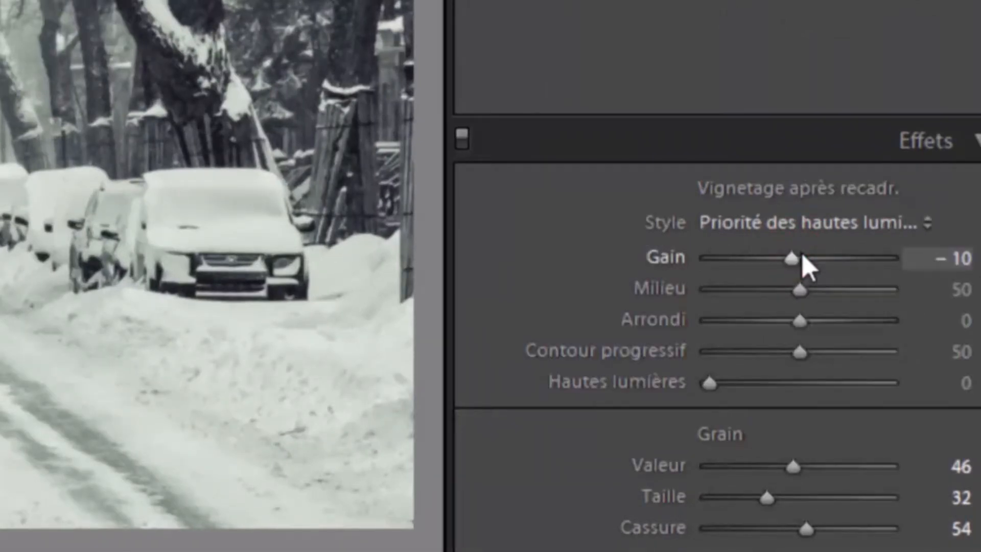
key(Up)
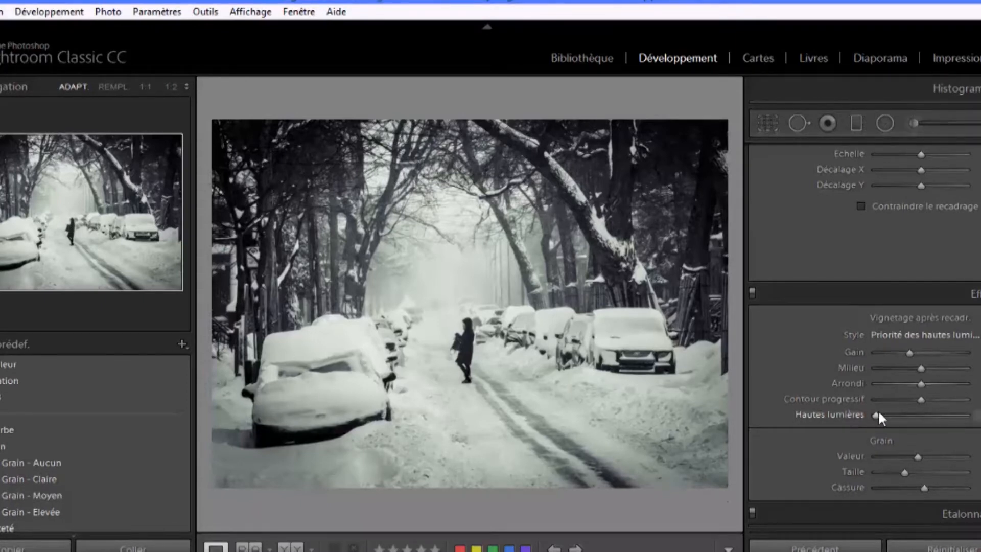
Step: Set the post-crop vignette Arrondi to -50
click(912, 383)
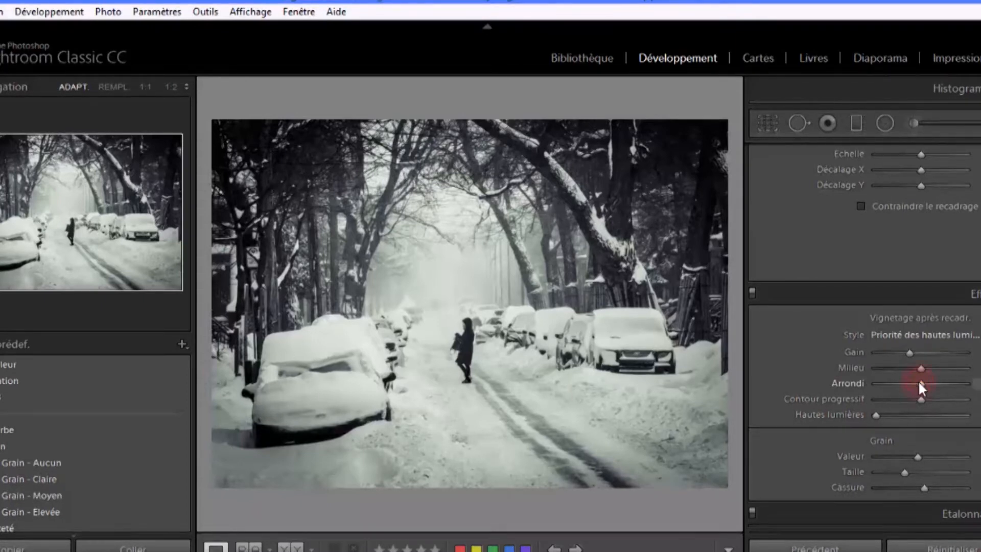
key(Down)
key(Down)
key(Down)
key(Down)
key(Down)
key(Down)
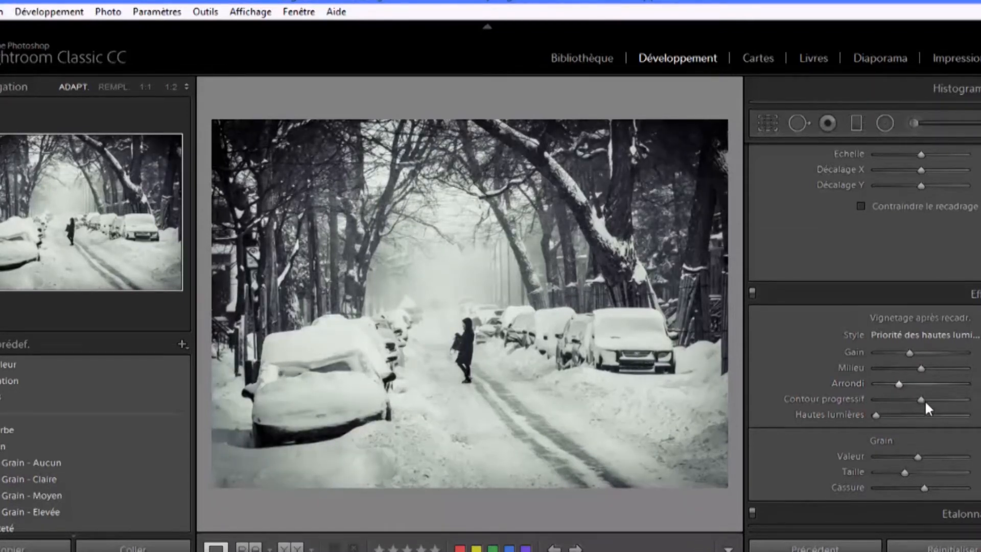
Step: Soften the post-crop vignette with Contour progressif 75 and Milieu 60
key(Up)
key(Up)
key(Up)
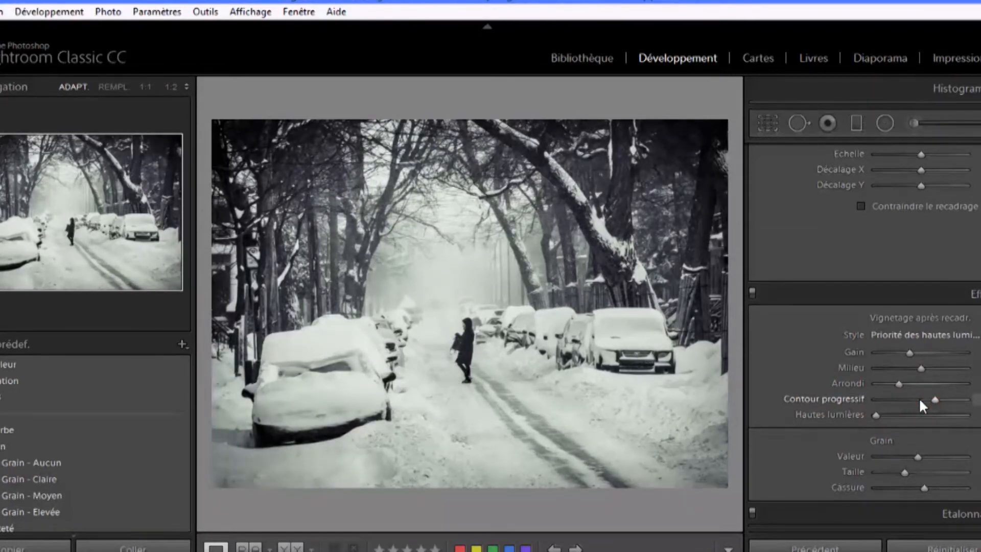
key(Up)
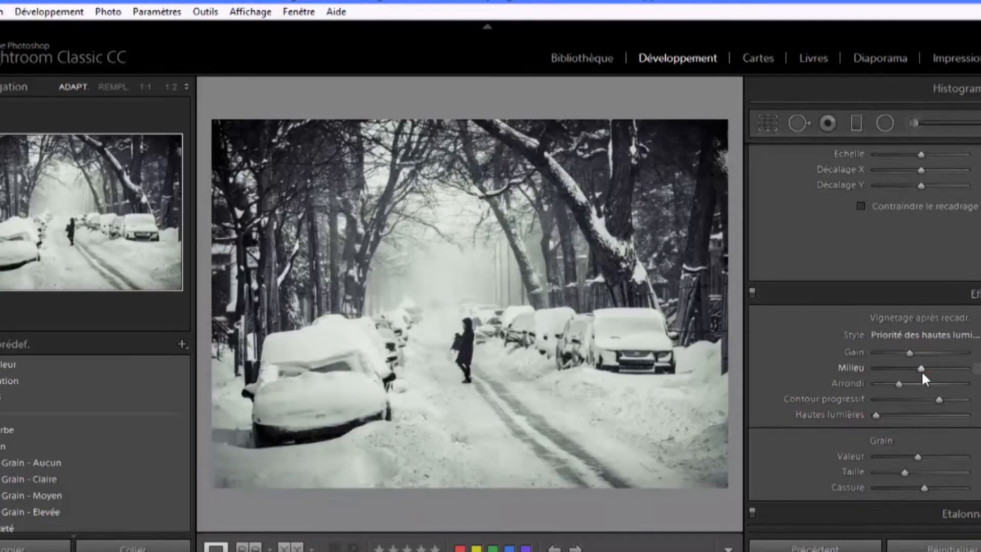
key(Up)
key(Up)
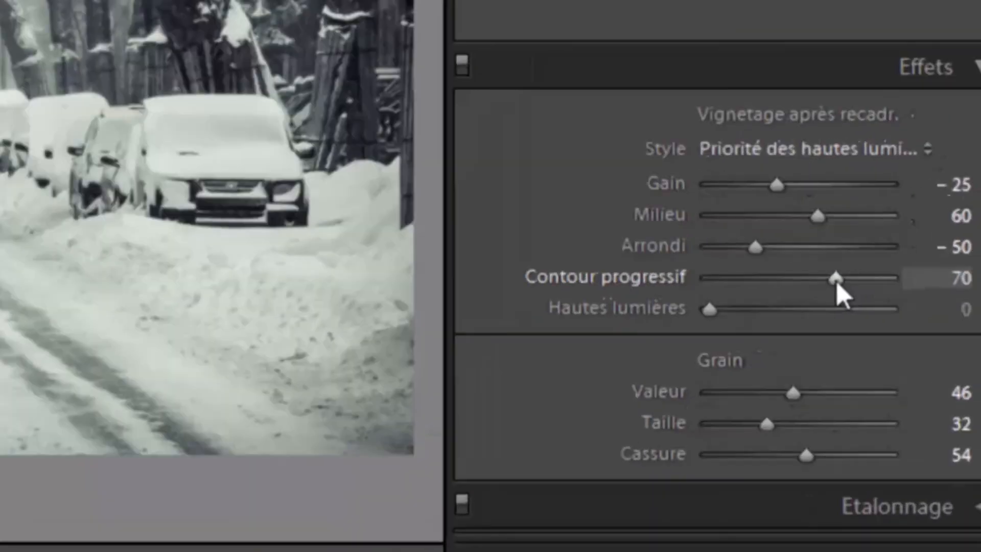
key(Up)
Step: Lighten the post-crop vignette by setting its Gain to -10
click(777, 186)
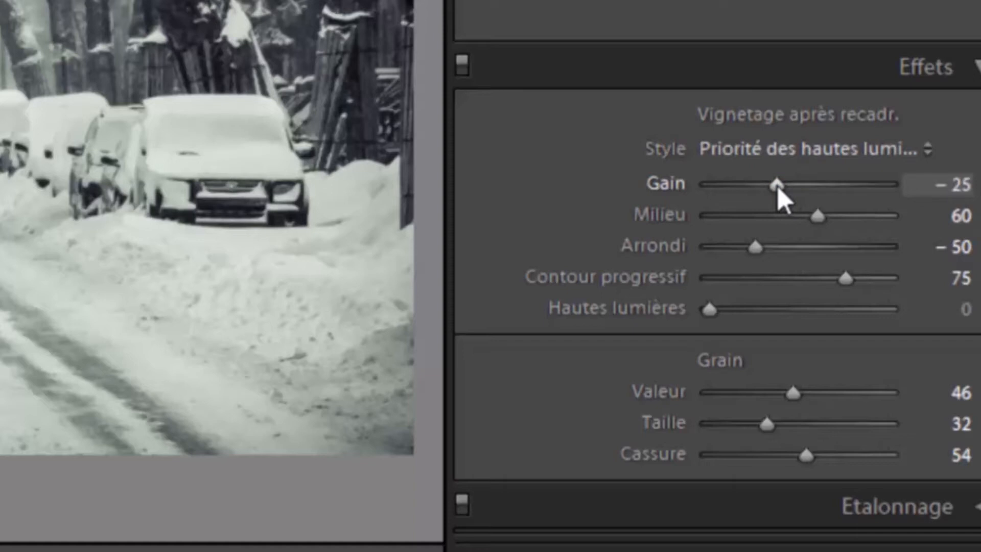
key(Up)
key(Up)
key(Up)
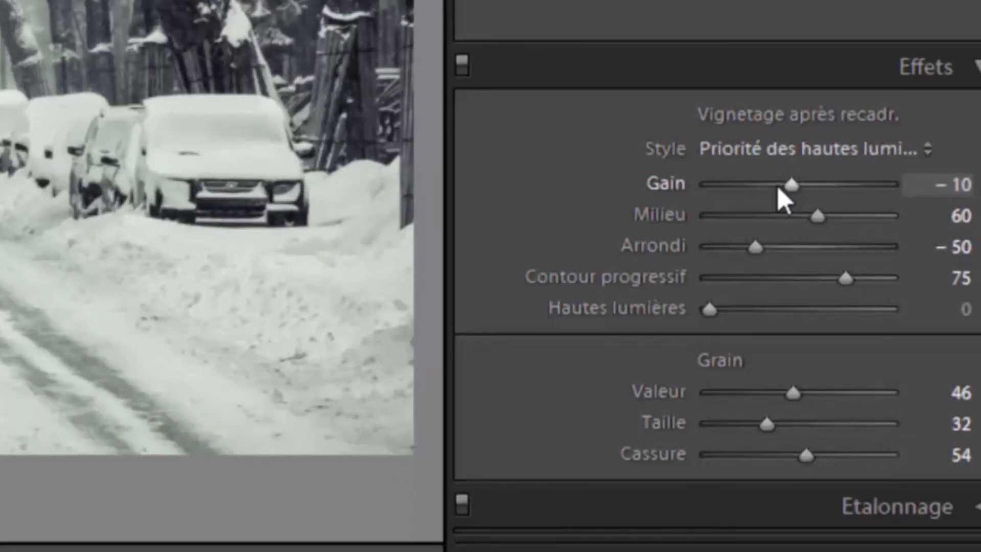